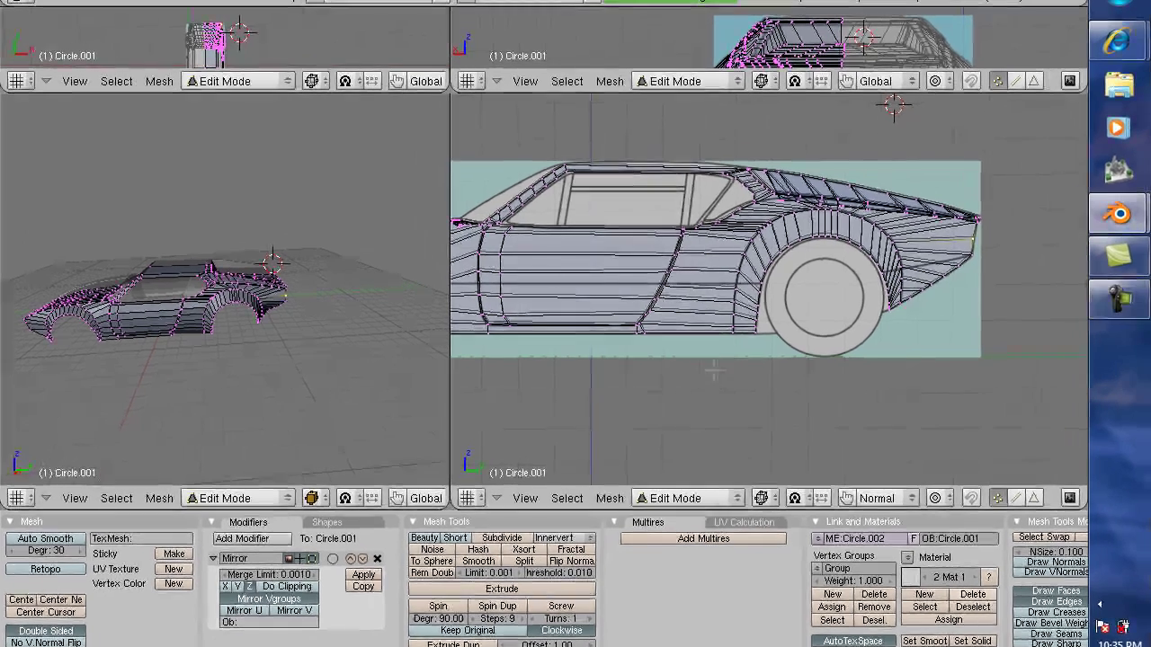
Zoom in and out on the car body to inspect it against the reference outlines
scroll(701, 364, "down", 3)
scroll(712, 370, "up", 4)
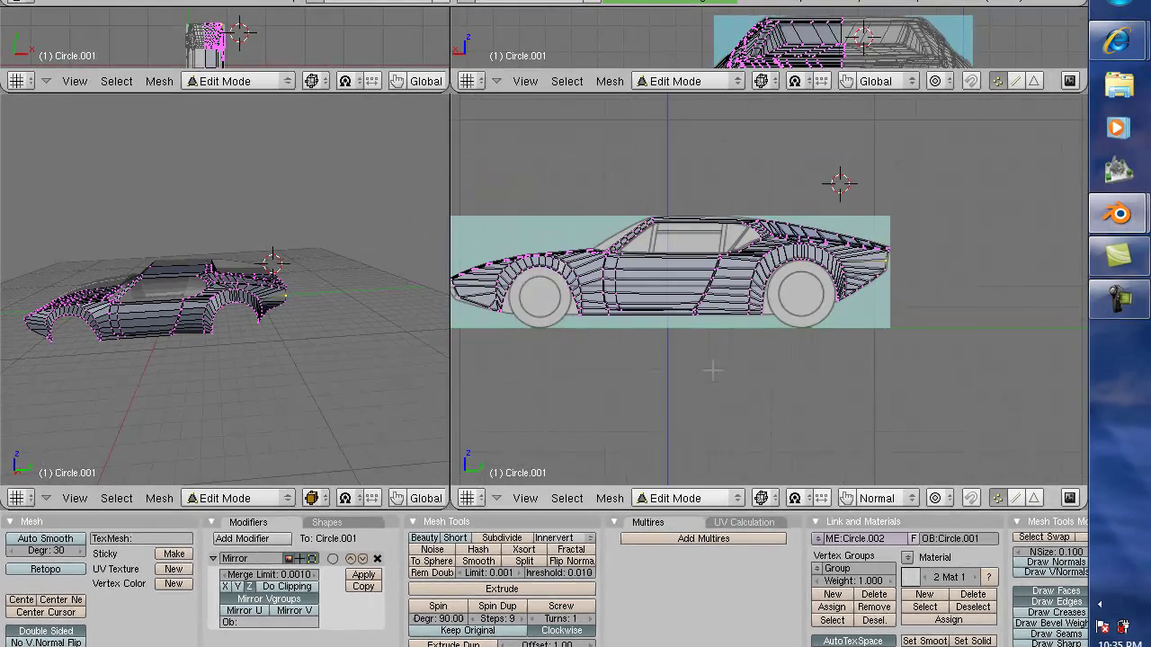
scroll(712, 366, "up", 2)
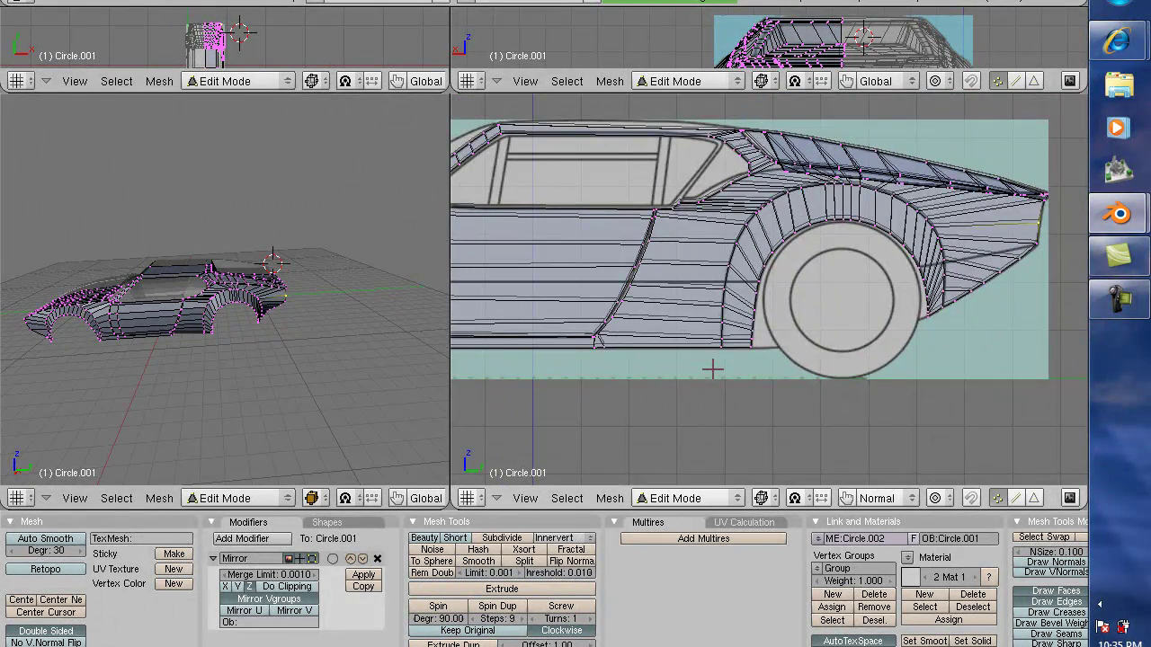
scroll(712, 369, "down", 1)
scroll(650, 347, "down", 3)
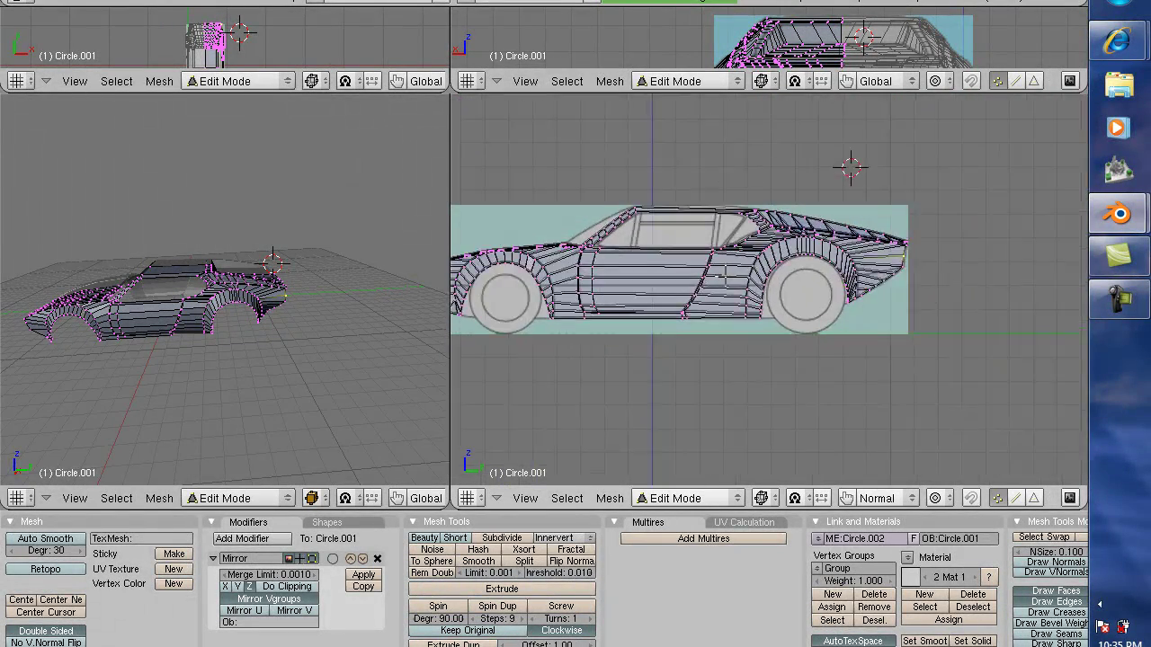
scroll(725, 271, "down", 1)
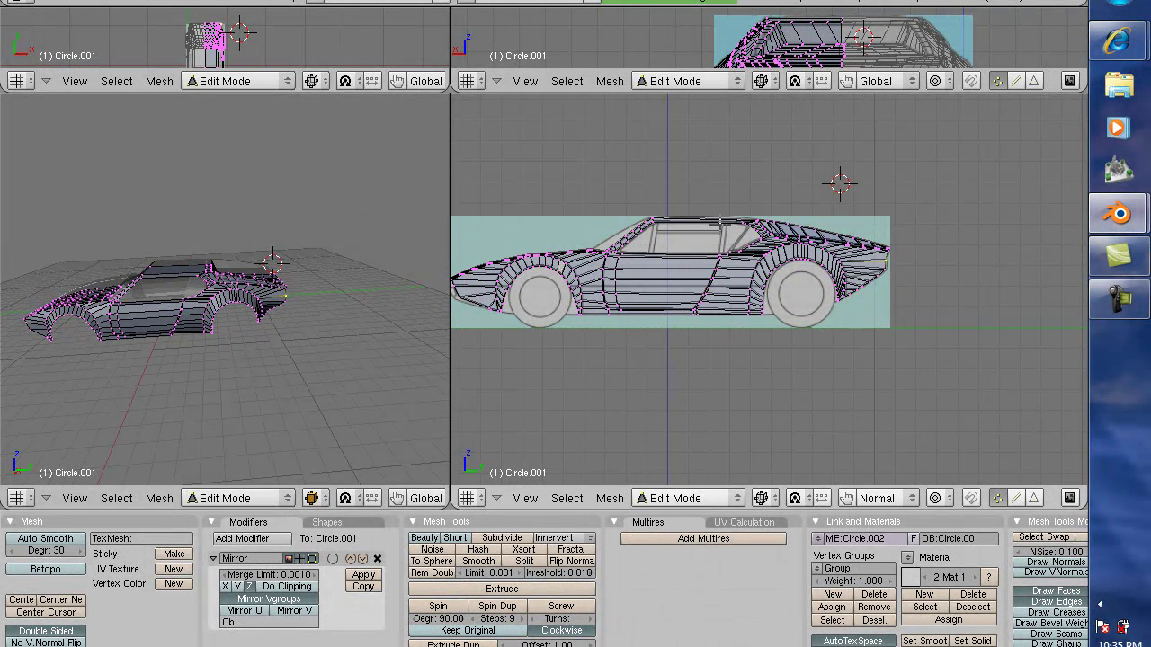
scroll(736, 256, "up", 2)
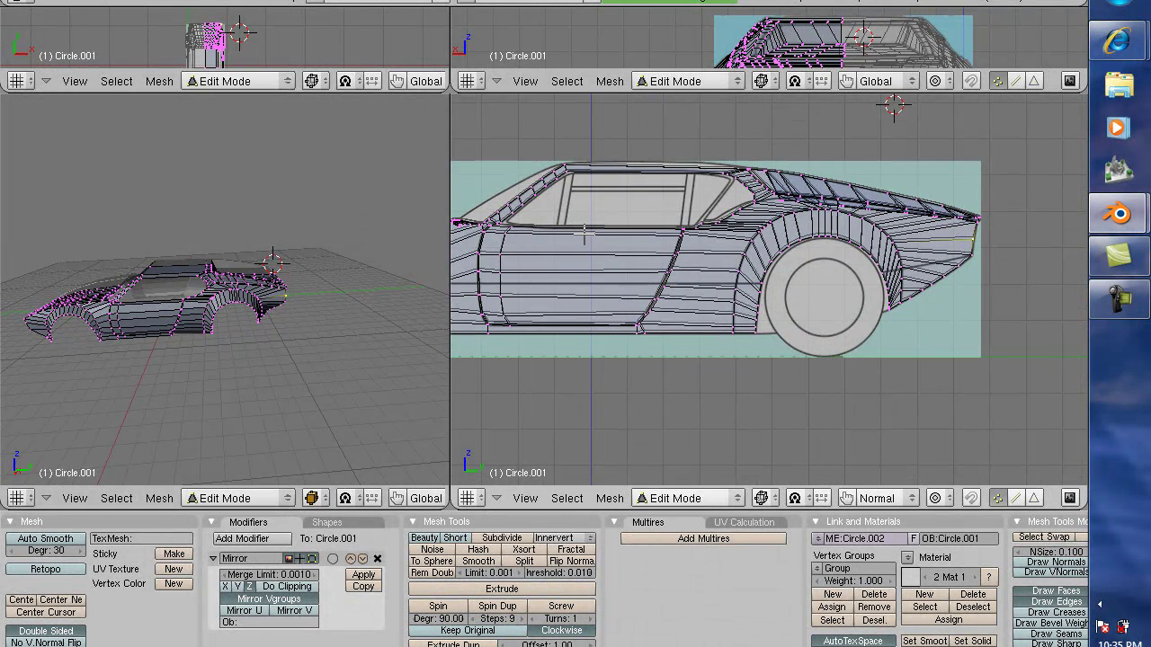
scroll(584, 235, "down", 2)
scroll(694, 185, "down", 1)
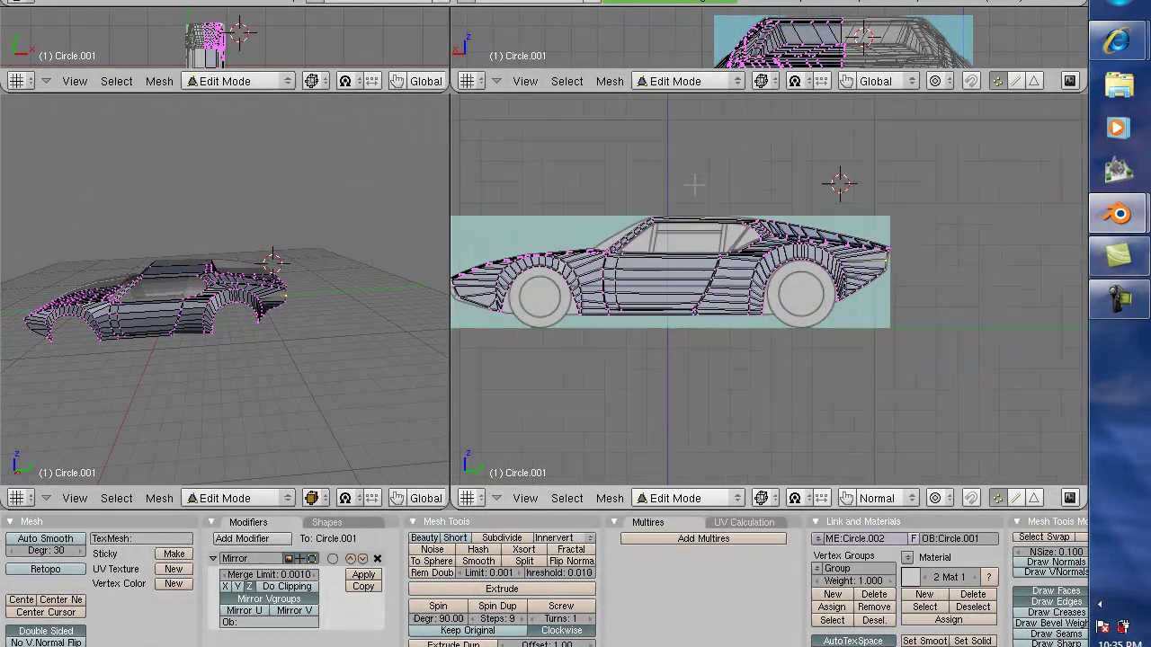
scroll(695, 186, "down", 1)
scroll(697, 185, "up", 5)
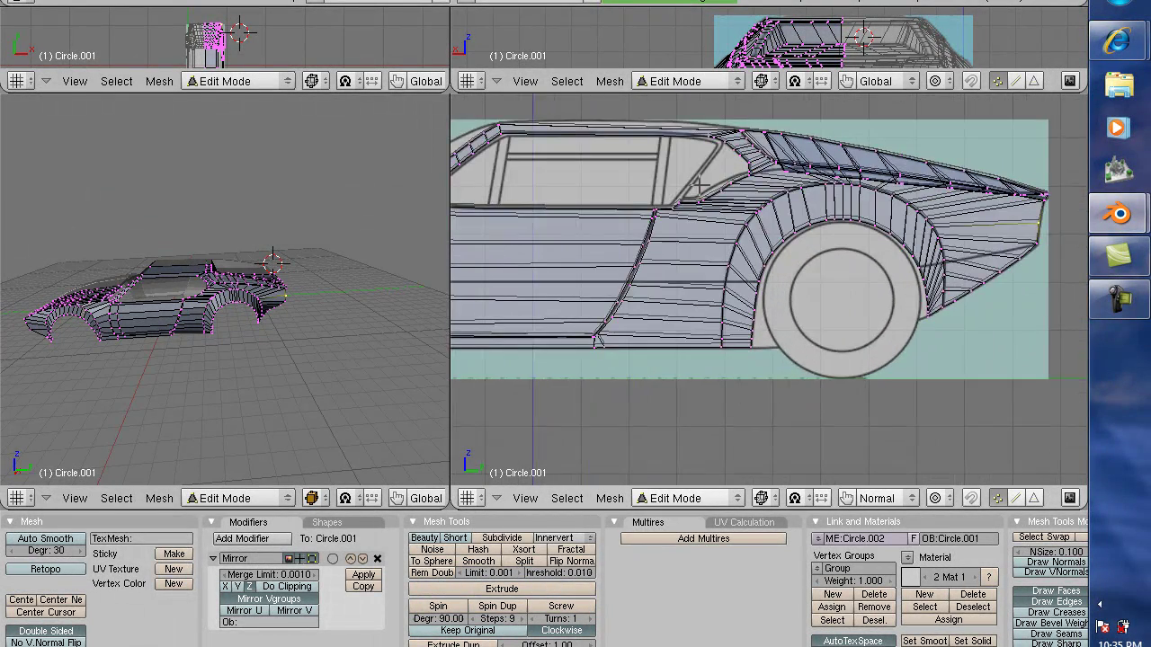
scroll(697, 185, "down", 2)
scroll(702, 162, "up", 1)
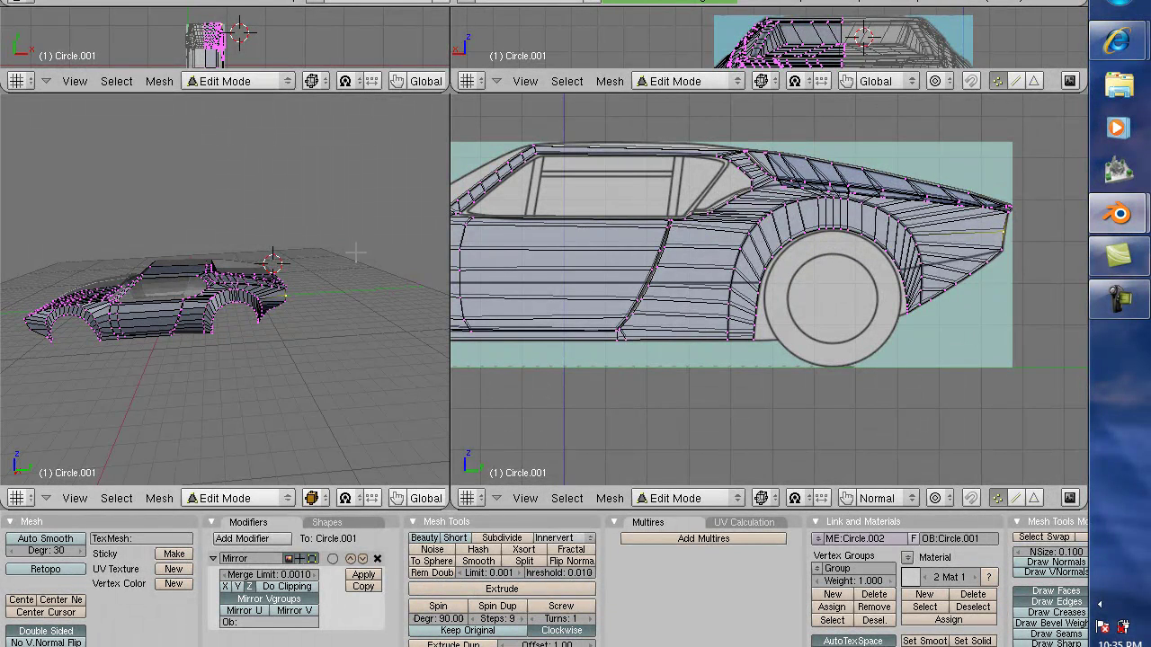
Preview the car in Weight Paint mode from a three-quarter side view, then return to Edit Mode
key("ctrl+Tab")
scroll(358, 241, "up", 5)
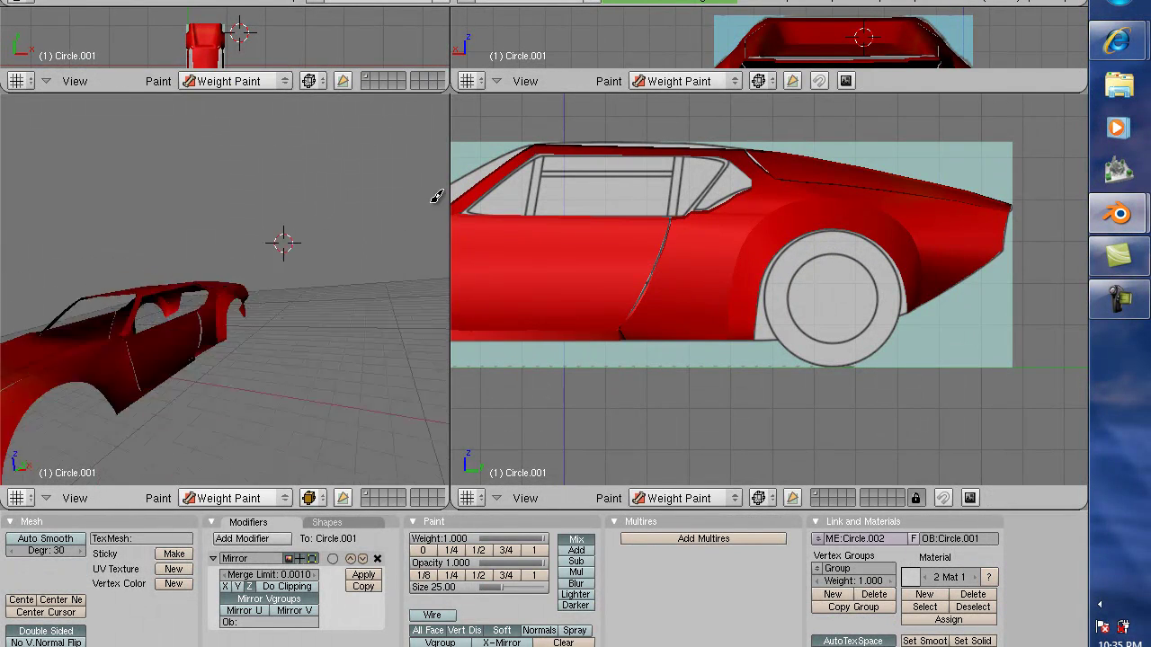
scroll(497, 183, "down", 1)
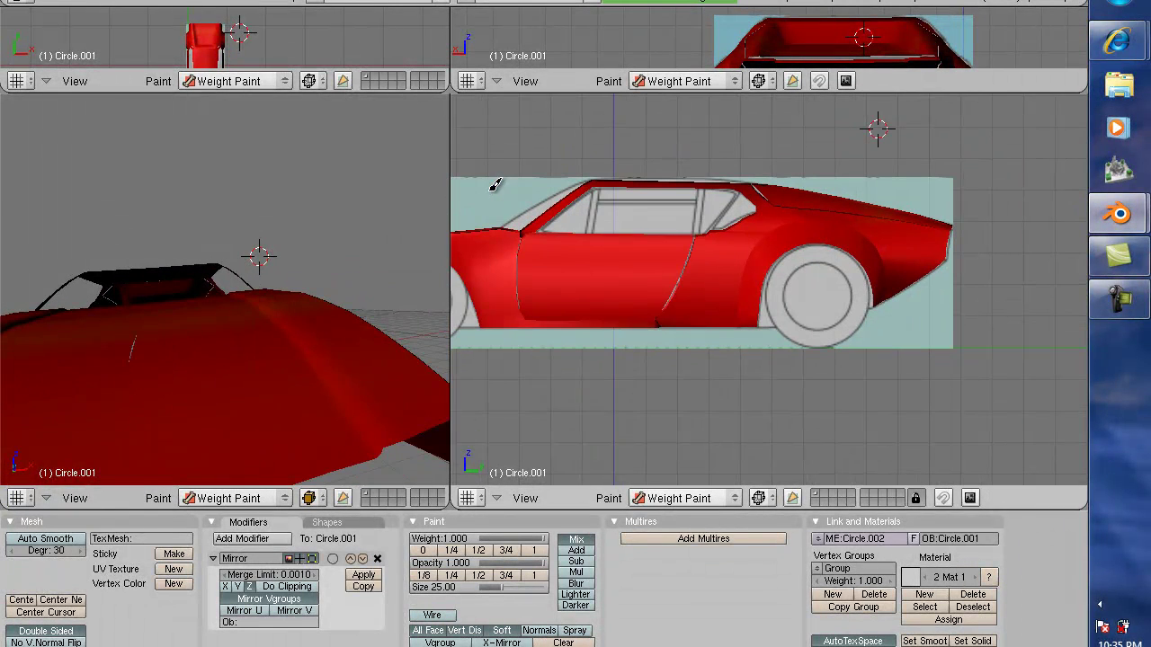
scroll(389, 221, "down", 5)
middle_click_drag(387, 221, 295, 275)
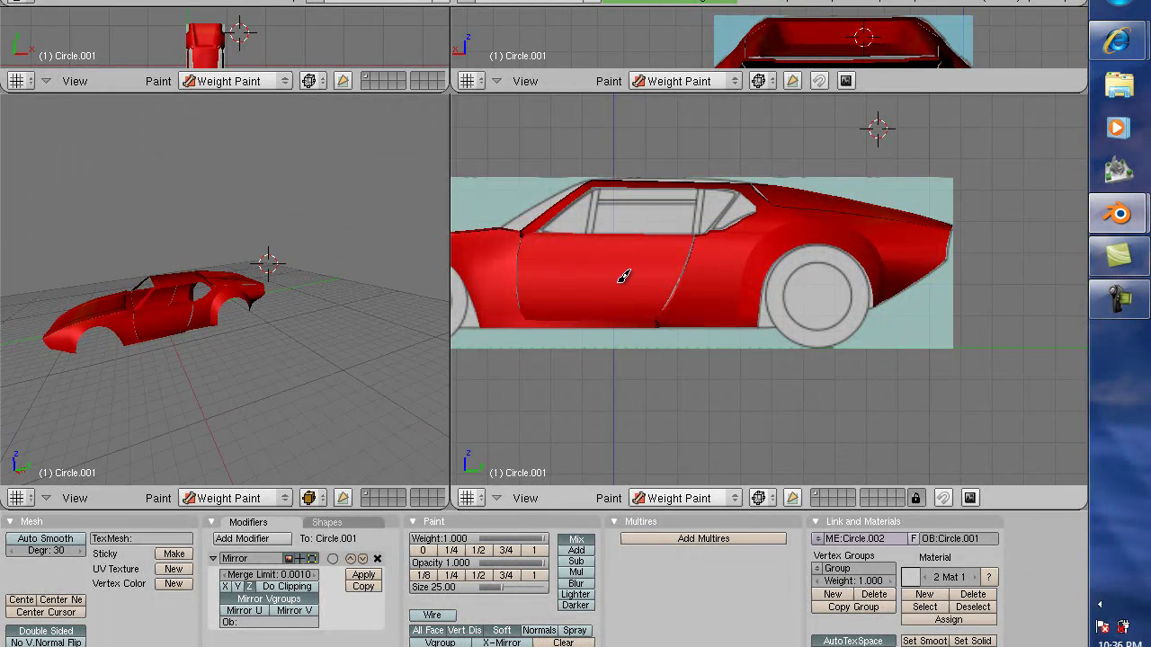
scroll(622, 276, "up", 2)
scroll(624, 277, "down", 2)
scroll(624, 277, "down", 1)
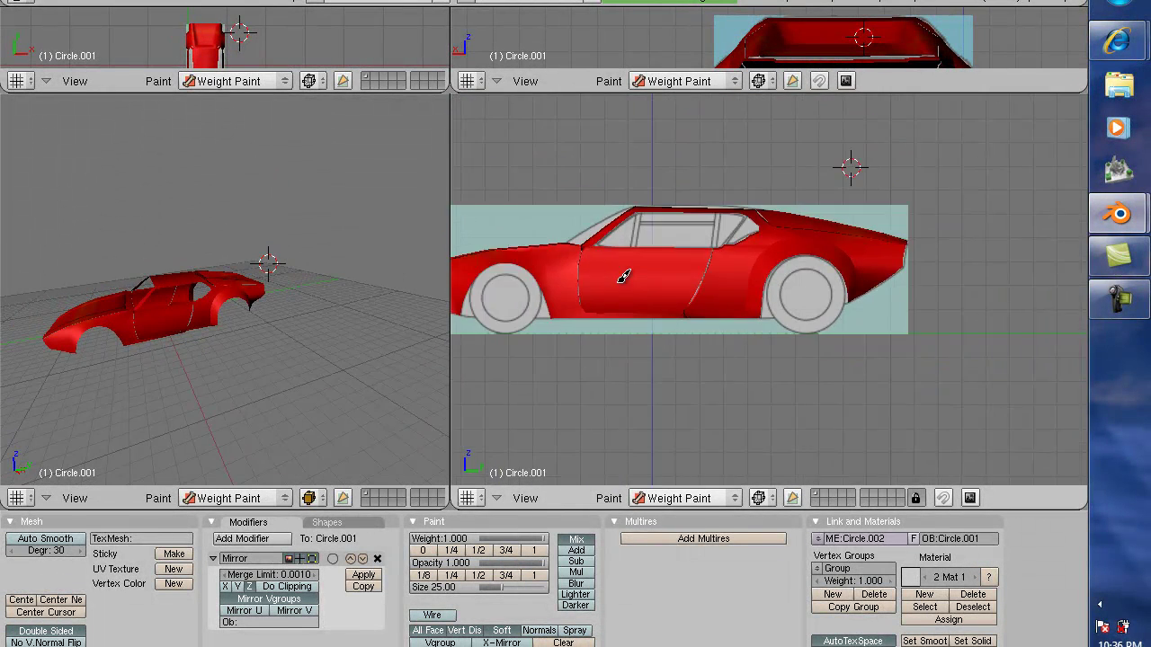
key("Tab")
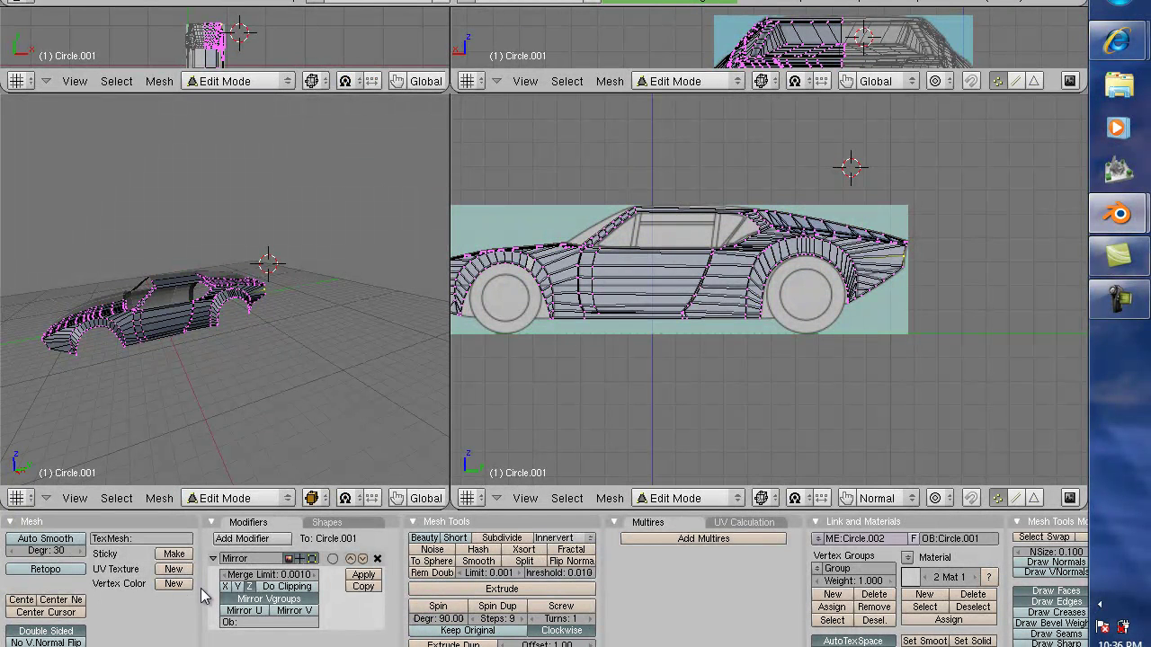
Toggle Z-axis mirroring on the Mirror modifier and zoom the side view onto the car
left_click(253, 587)
scroll(360, 593, "down", 1)
scroll(611, 432, "up", 3)
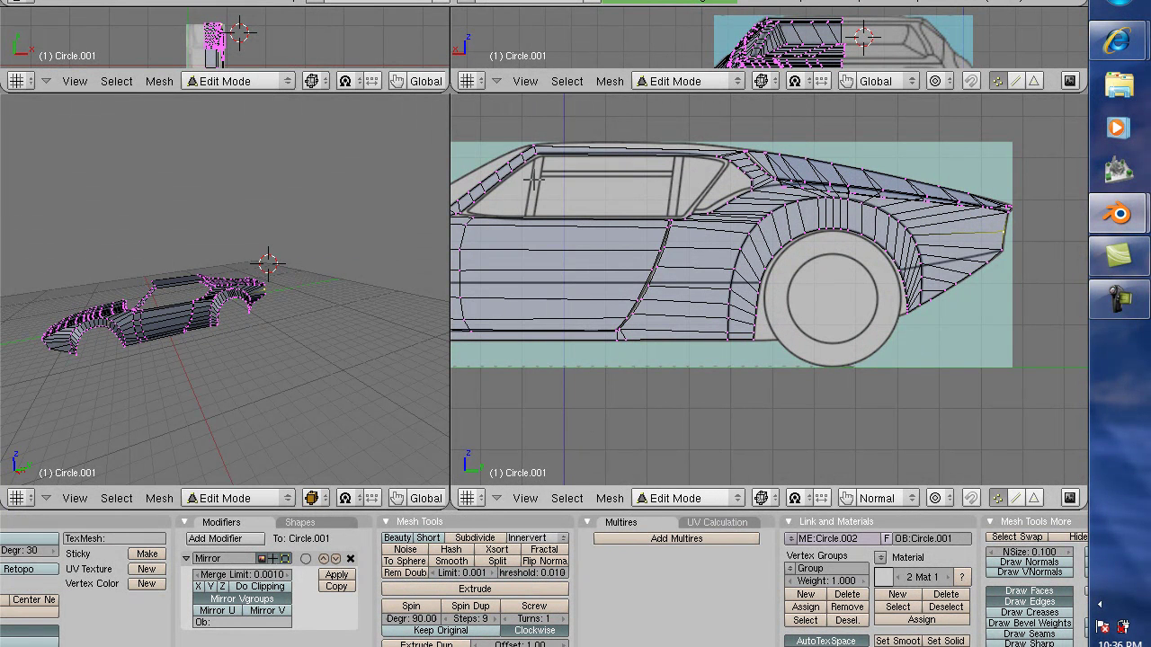
scroll(559, 220, "down", 2)
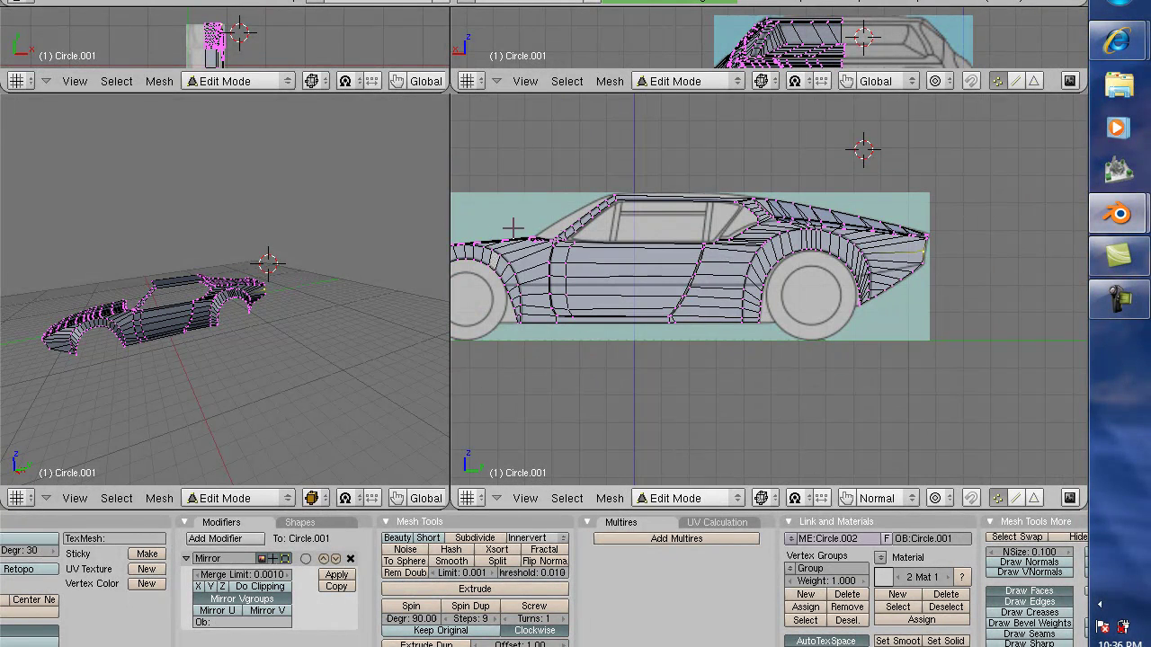
scroll(698, 295, "up", 2)
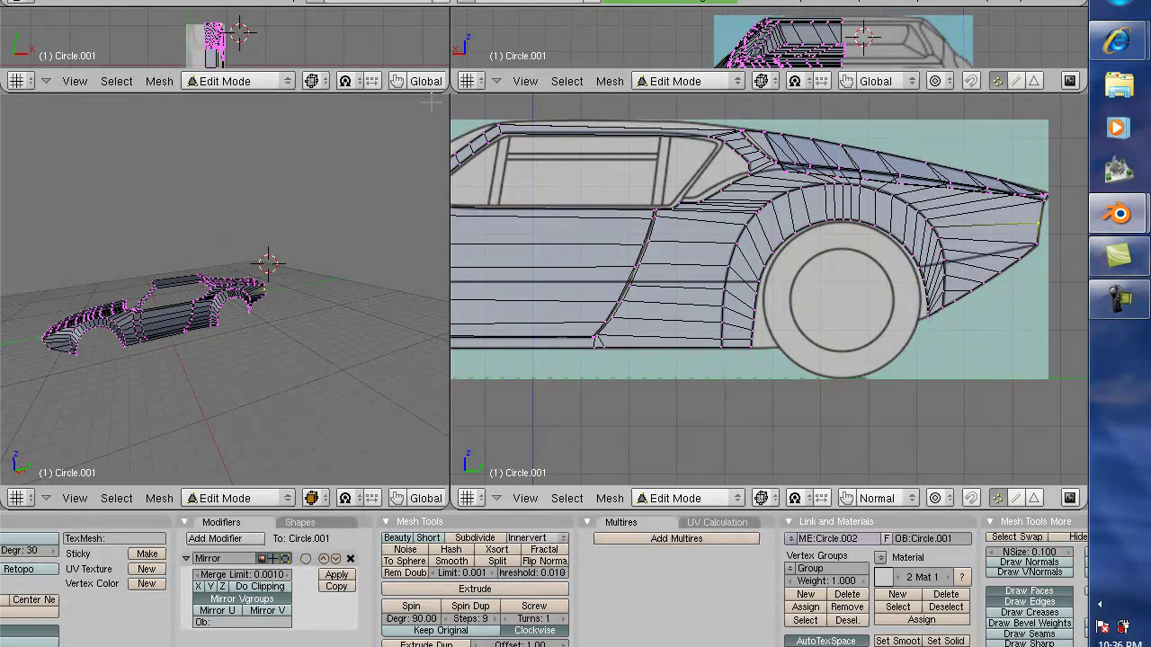
Enlarge and zoom into the top-left top view, and permanently dismiss the Windows colour-scheme warning
left_click_drag(426, 96, 426, 309)
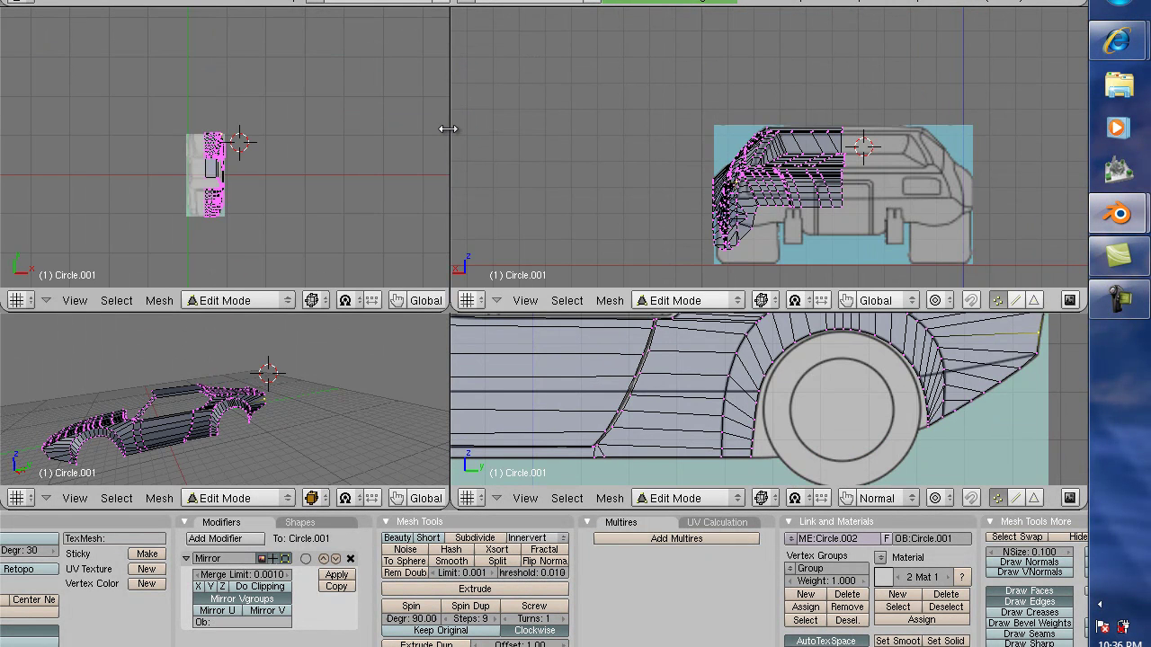
left_click_drag(450, 129, 870, 137)
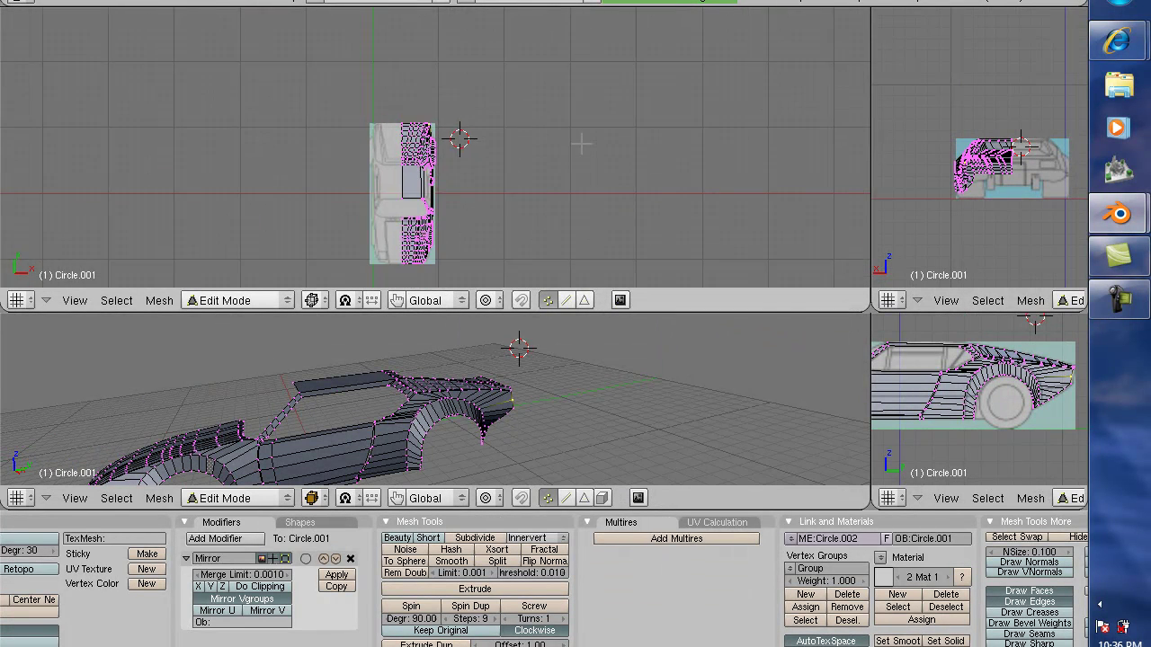
scroll(586, 137, "up", 6)
scroll(586, 137, "up", 2)
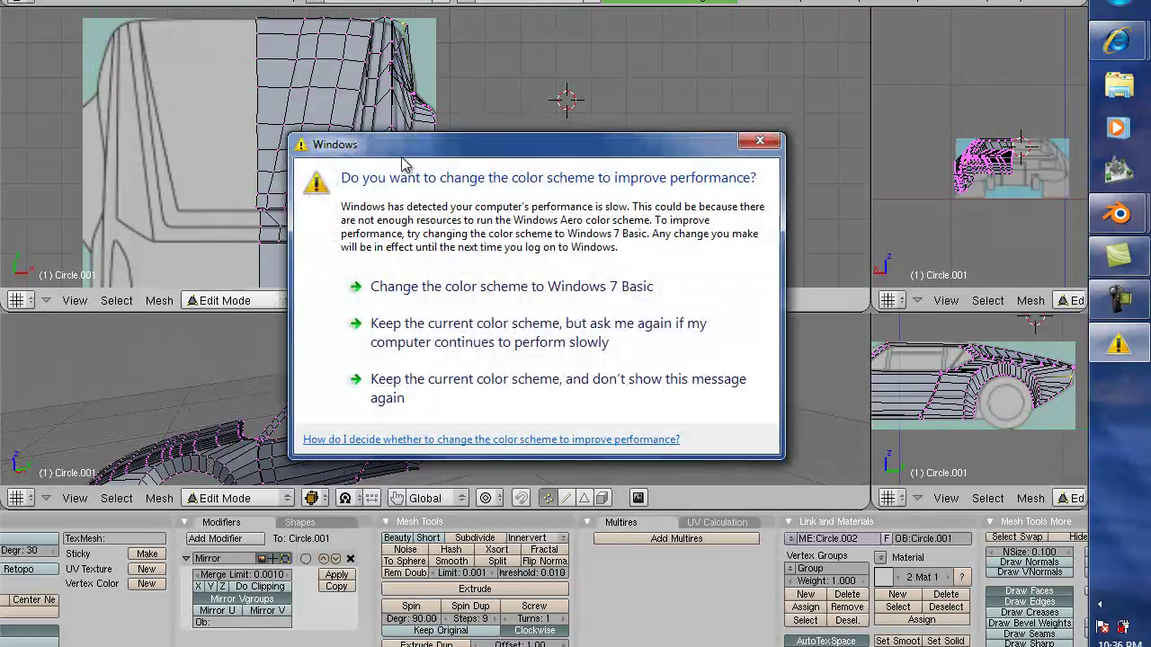
left_click(555, 376)
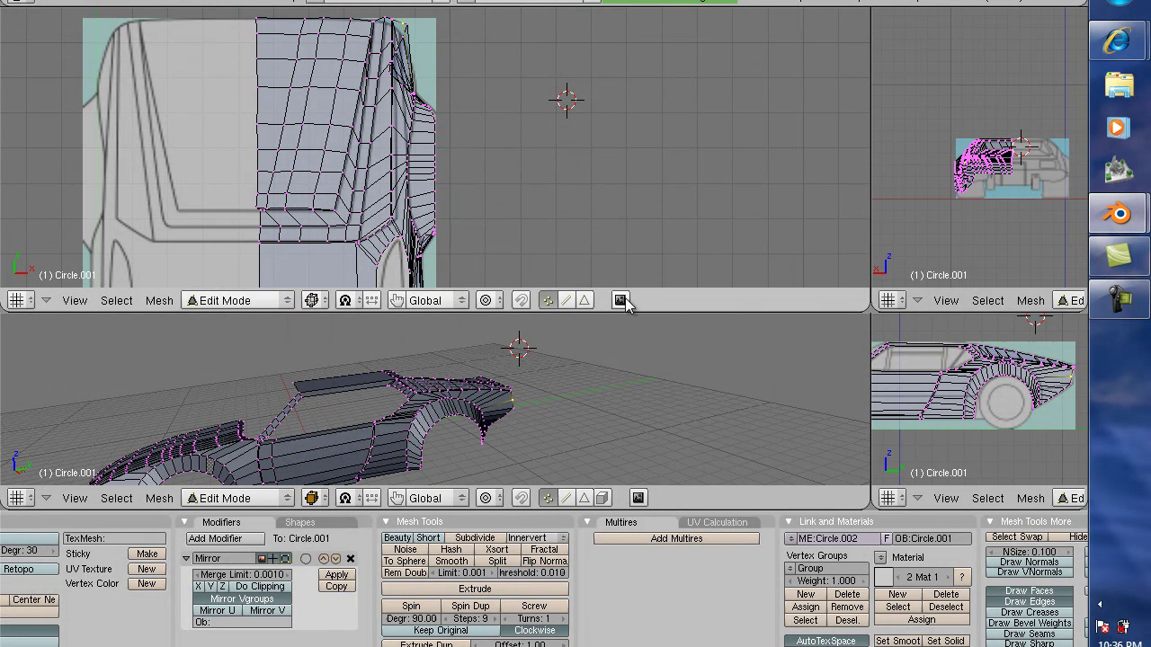
In face select mode, select the hatch's left column of faces from top downward
left_click(584, 299)
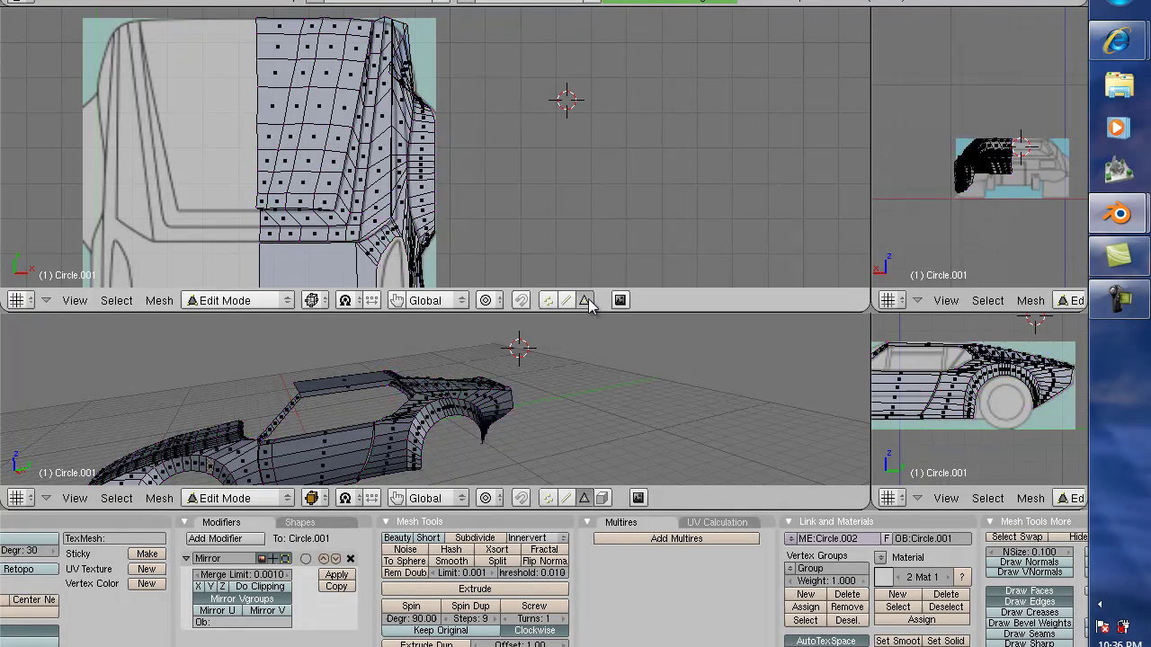
right_click(281, 30)
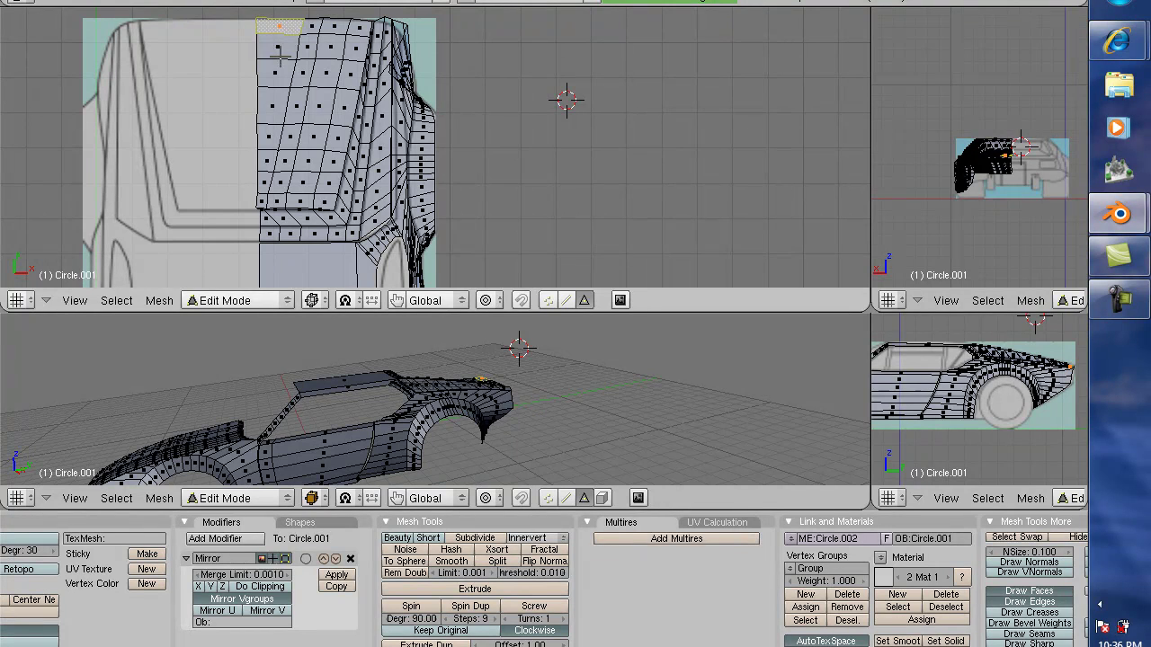
right_click(279, 50, "shift")
right_click(276, 74, "shift")
right_click(273, 105, "shift")
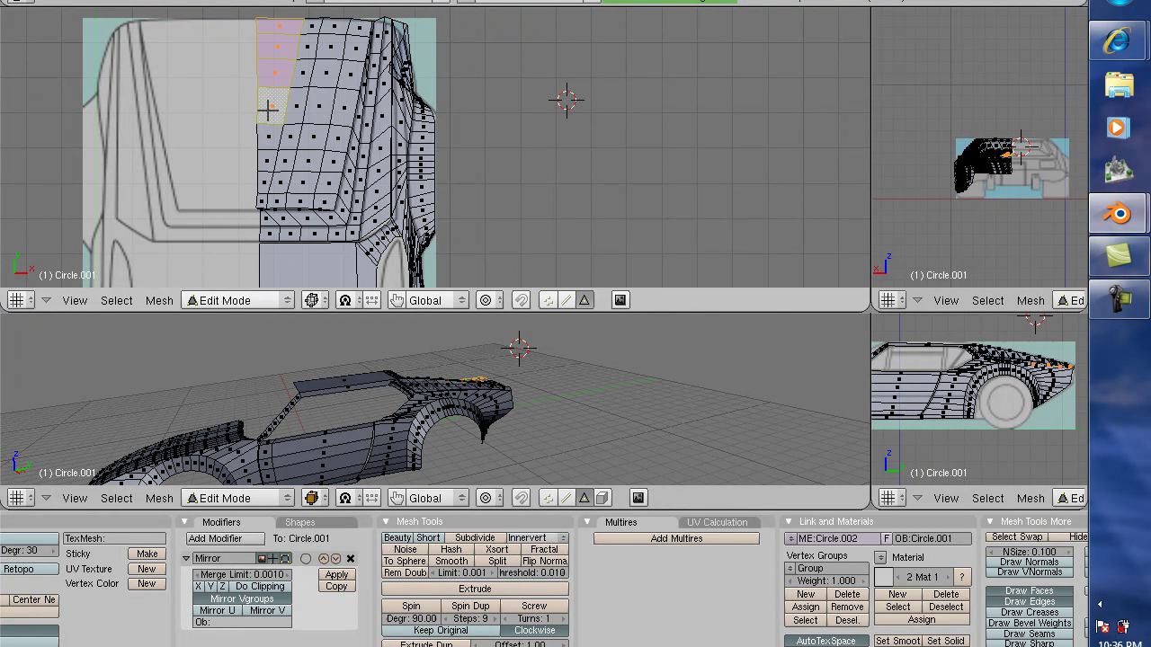
right_click(268, 137, "shift")
right_click(264, 166, "shift")
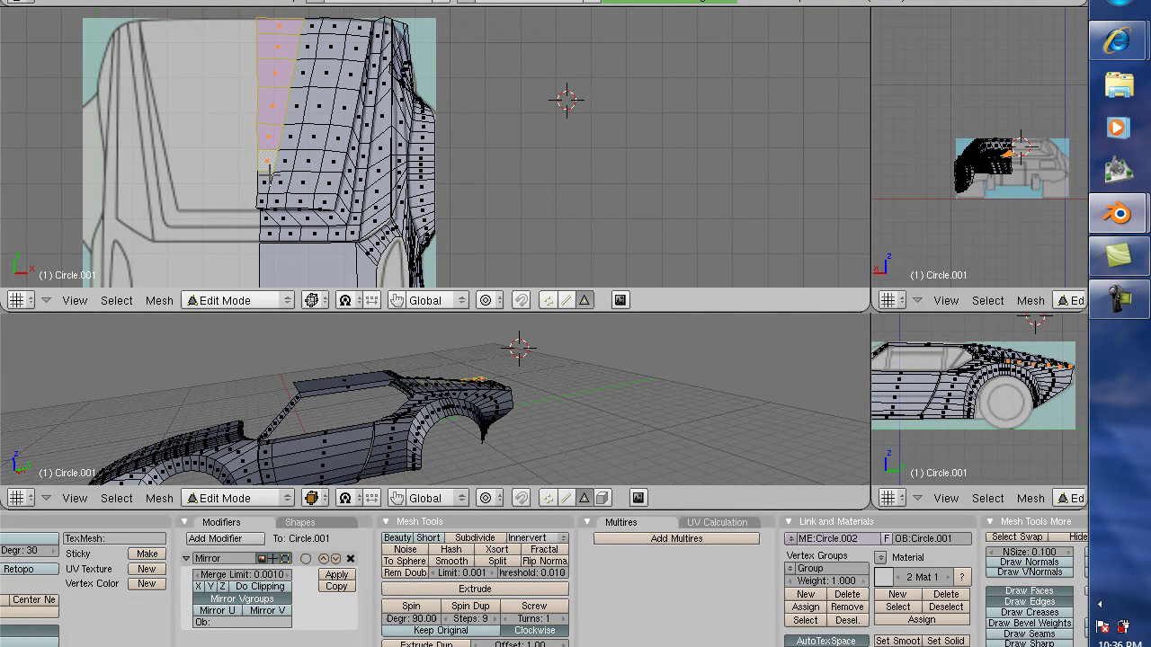
right_click(262, 184, "shift")
Add the bottom rows of rear-deck faces to the hatch selection
right_click(261, 199, "shift")
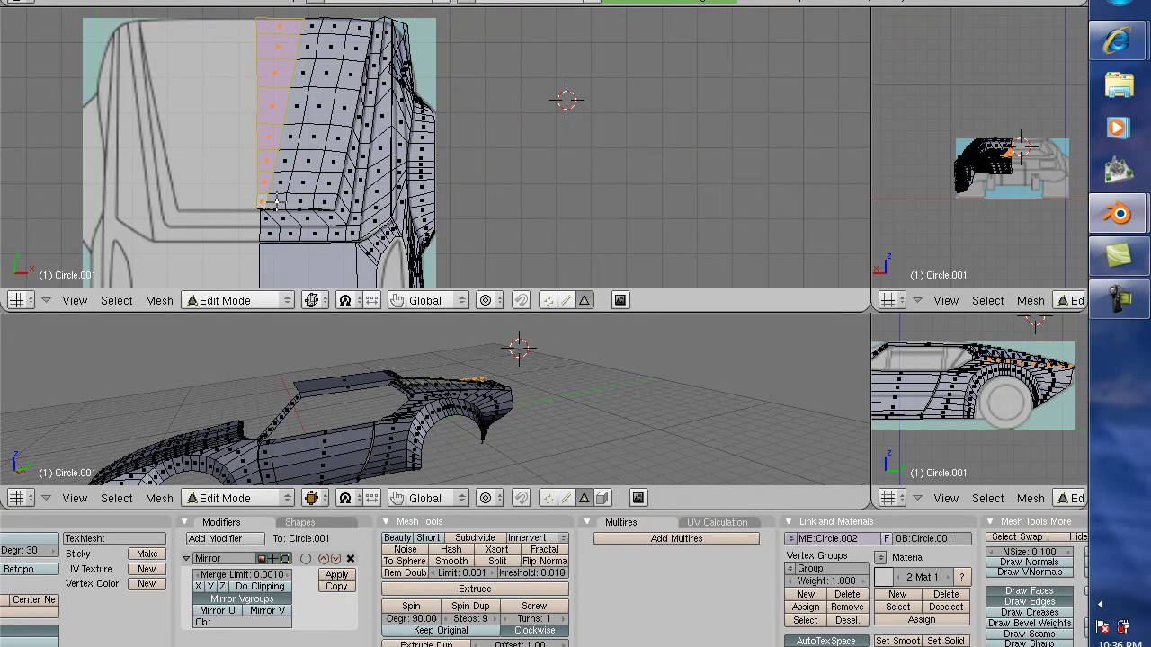
right_click(279, 200, "shift")
right_click(301, 200, "shift")
right_click(324, 201, "shift")
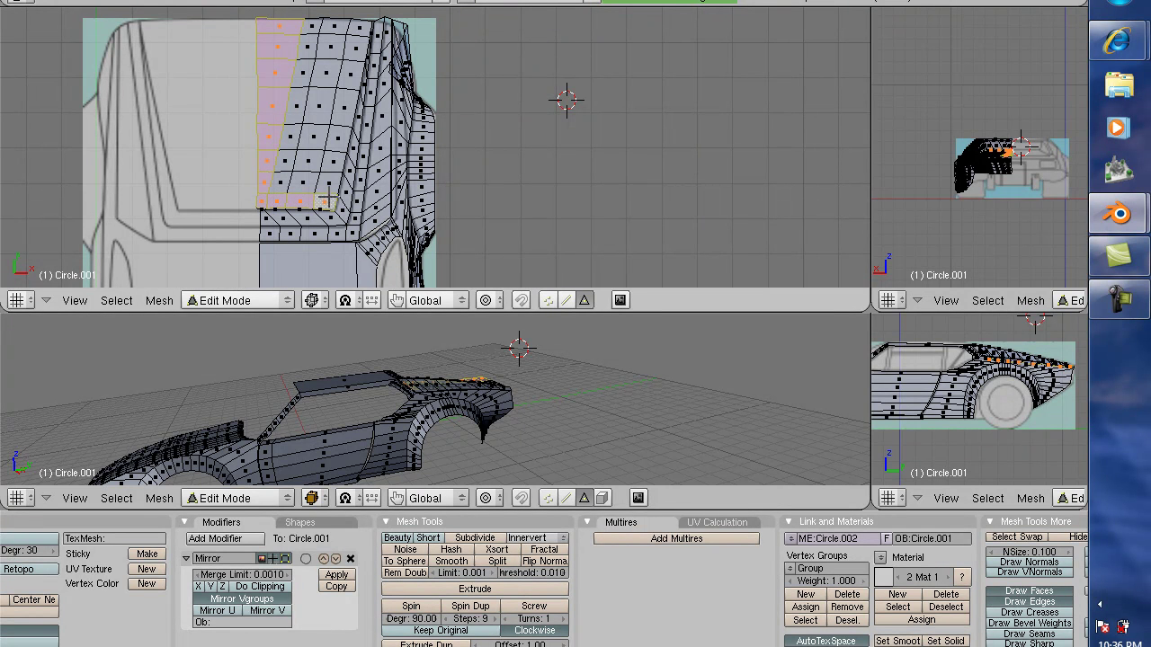
right_click(329, 186, "shift")
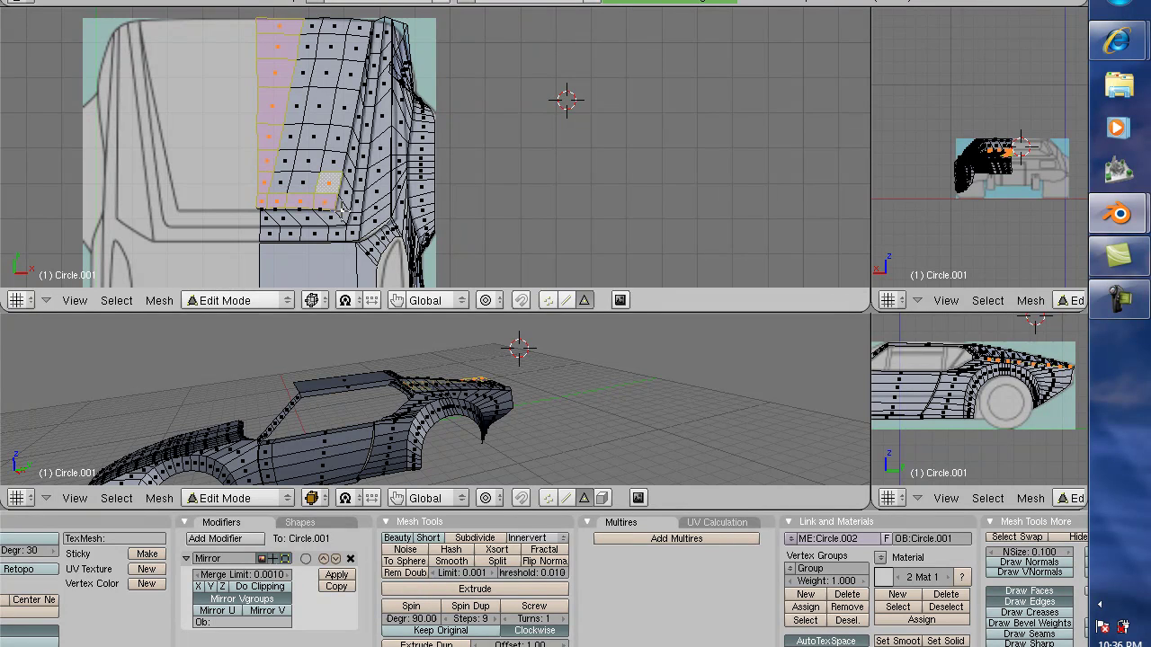
right_click(339, 216, "shift")
right_click(320, 217, "shift")
right_click(301, 218, "shift")
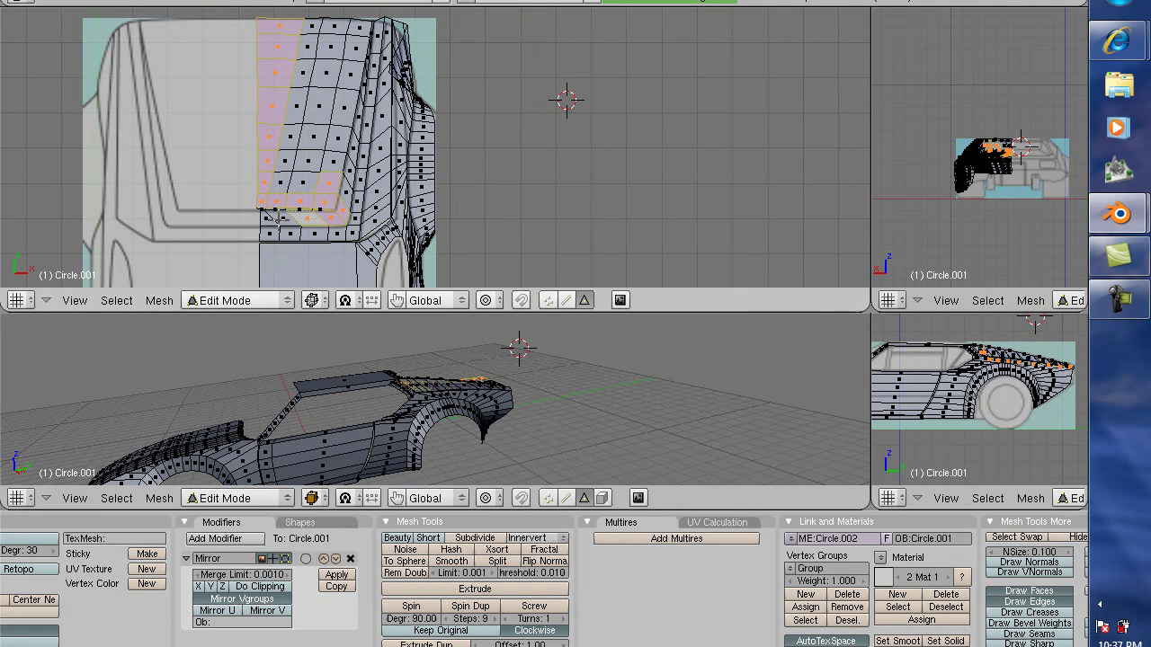
right_click(283, 218, "shift")
right_click(268, 219, "shift")
right_click(272, 235, "shift")
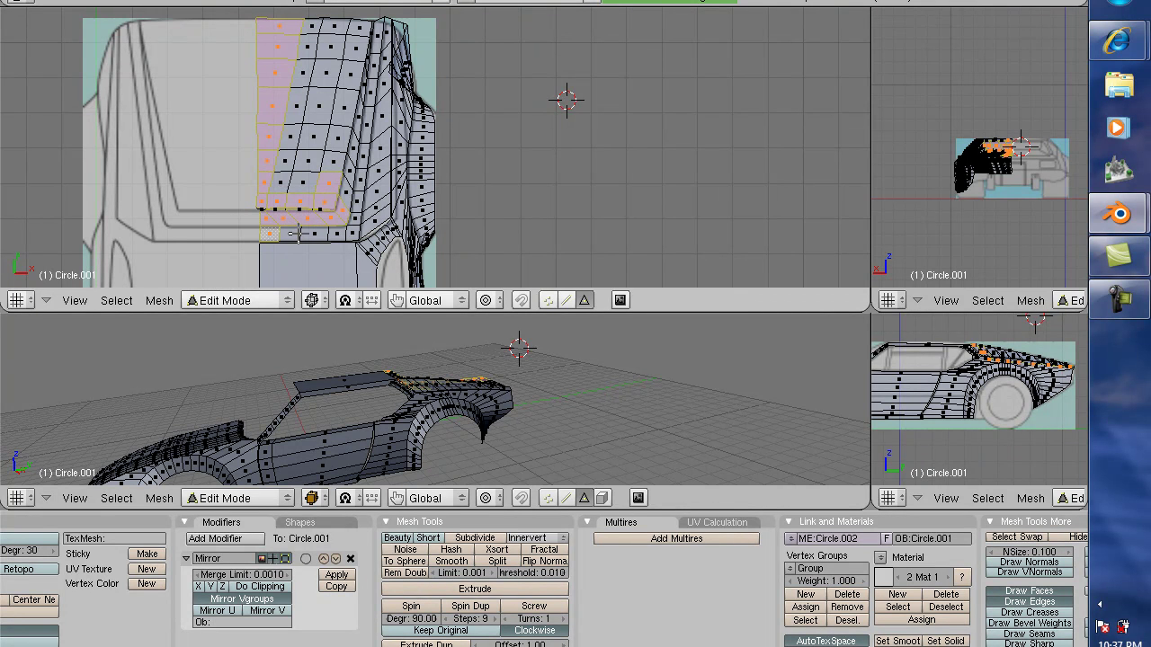
right_click(275, 205, "shift")
right_click(334, 236, "shift")
right_click(337, 235, "shift")
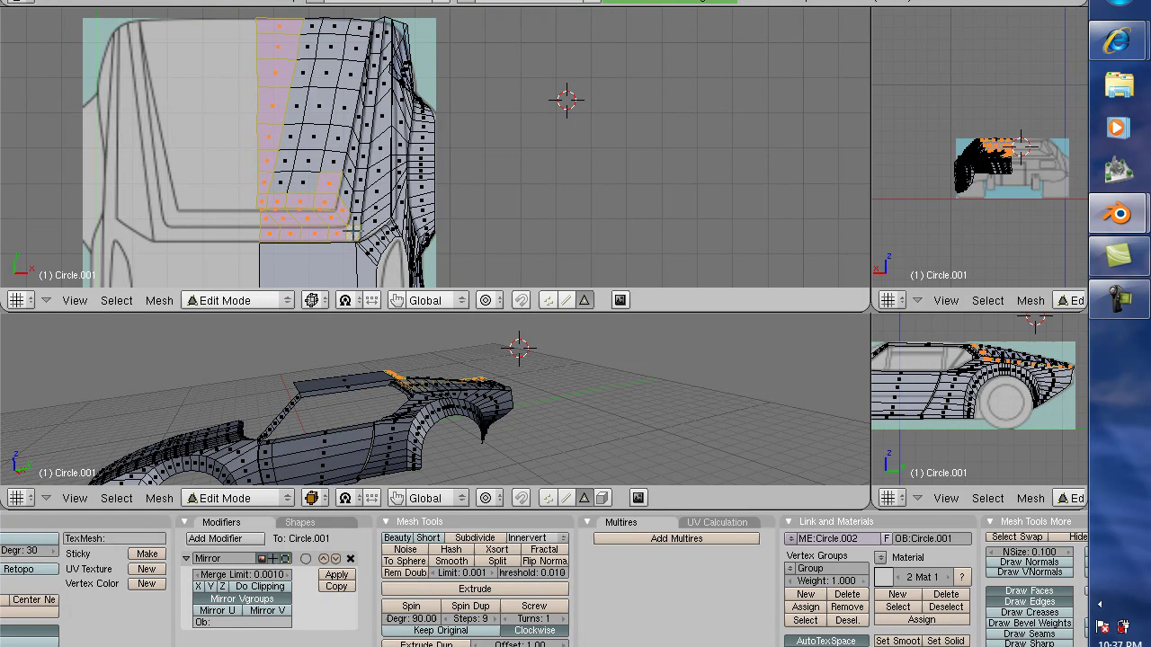
Add the right-hand column of hatch faces, top to bottom, to the selection
right_click(362, 216, "shift")
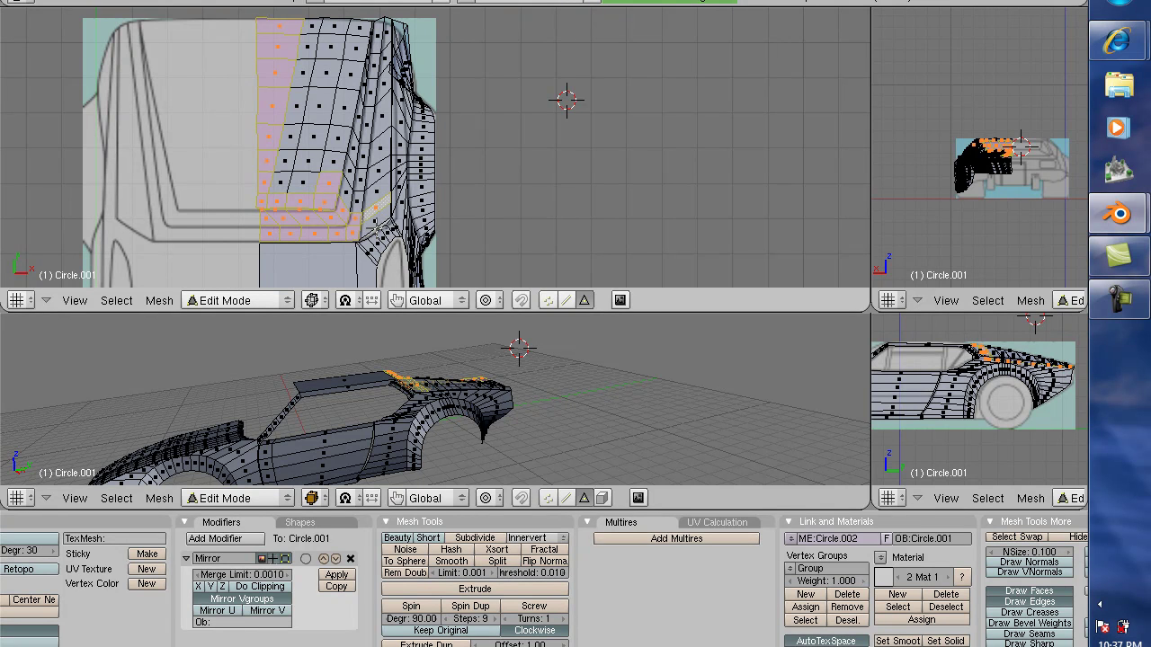
right_click(376, 196, "shift")
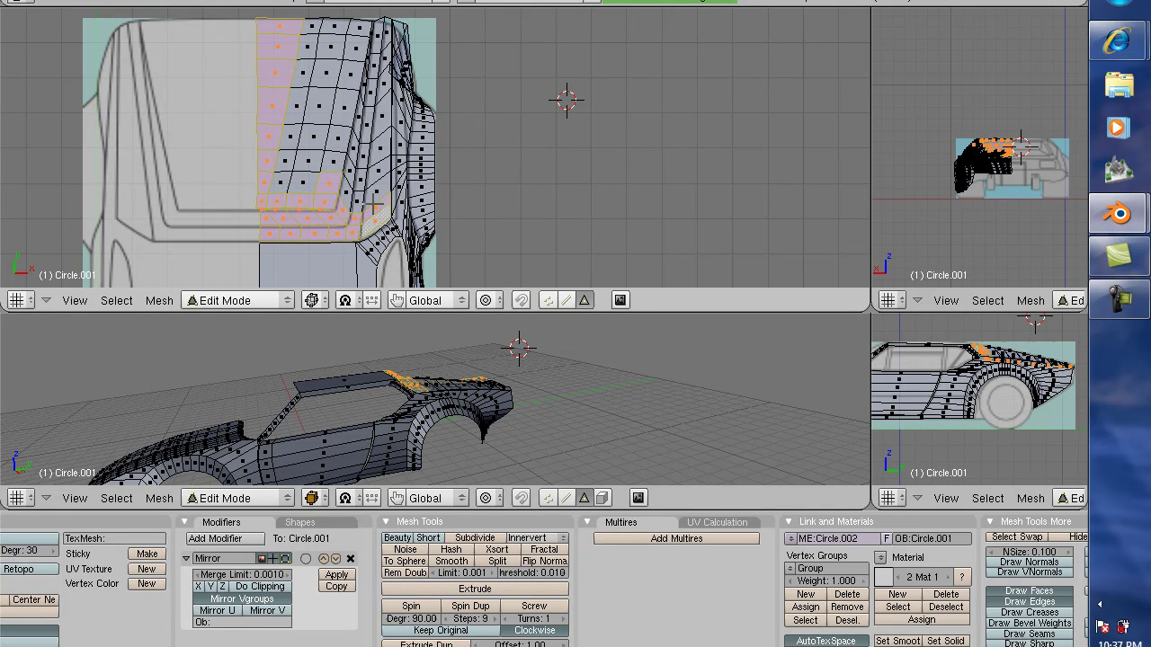
right_click(374, 168, "shift")
right_click(373, 144, "shift")
right_click(368, 121, "shift")
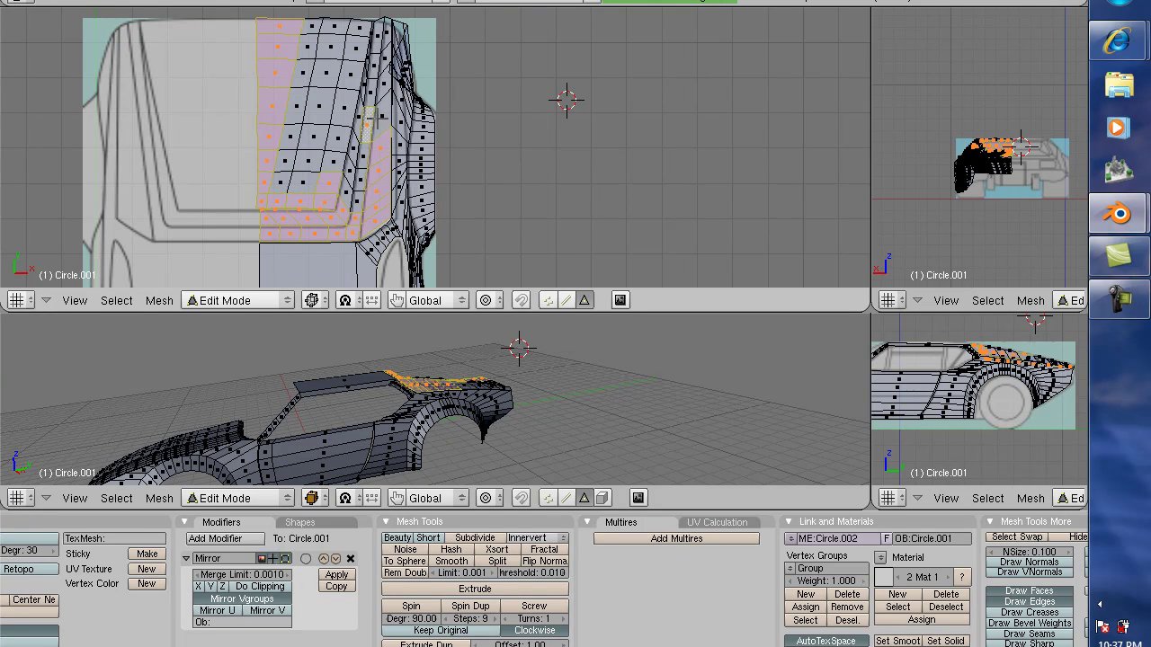
right_click(382, 112, "shift")
right_click(384, 72, "shift")
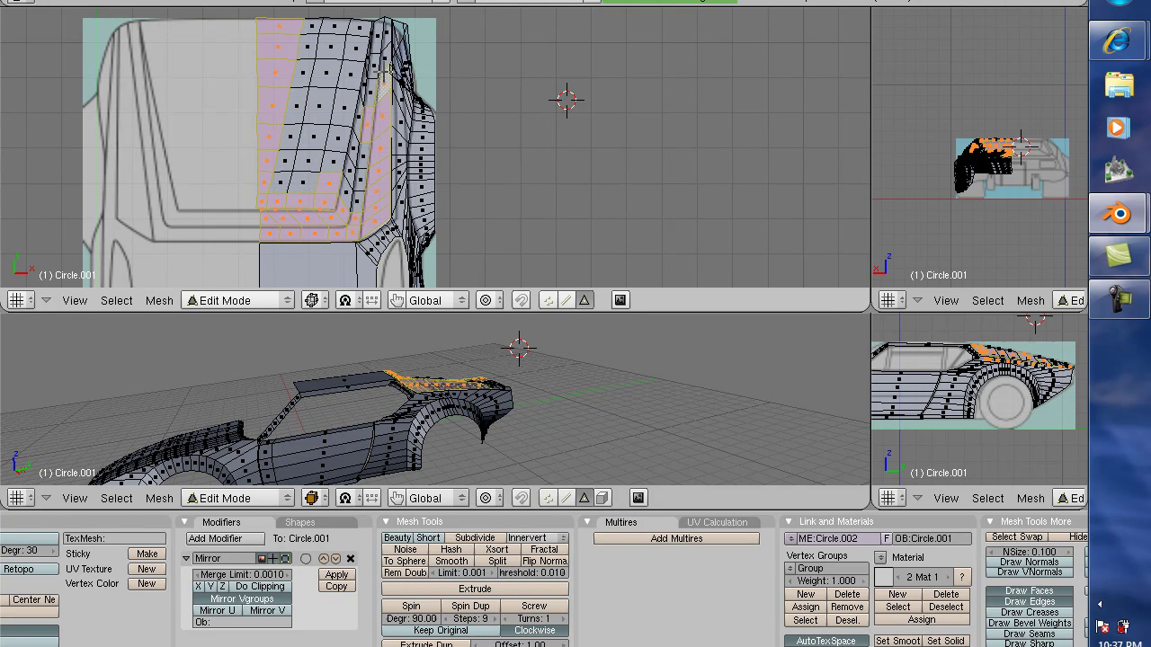
right_click(384, 61, "shift")
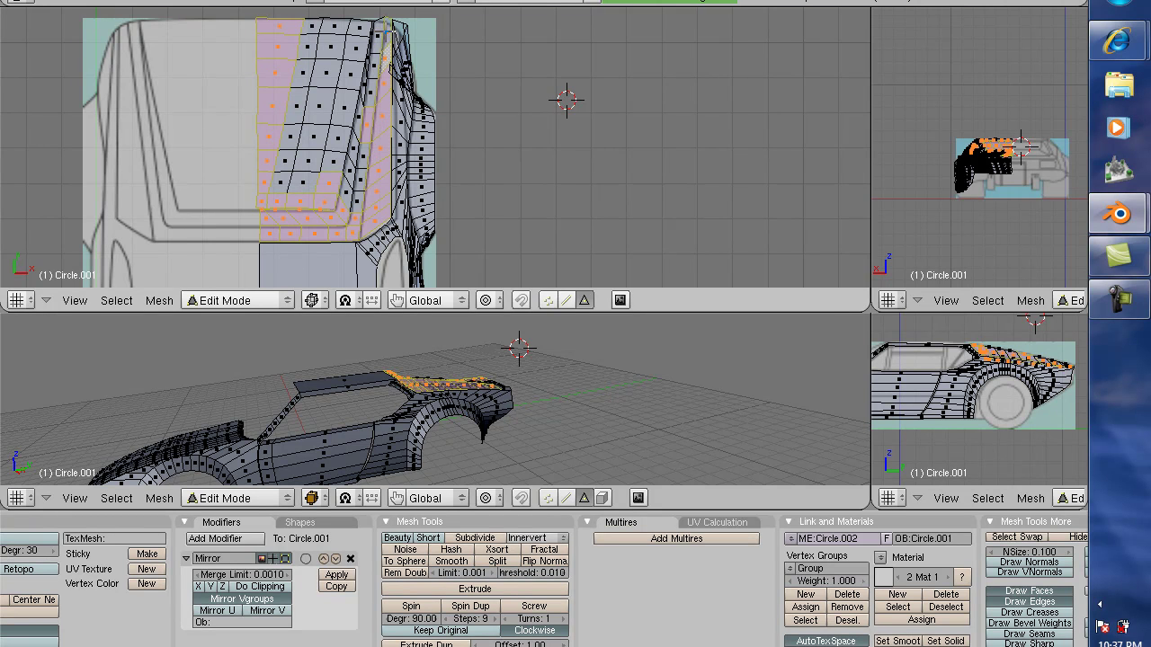
right_click(382, 28, "shift")
right_click(370, 43, "shift")
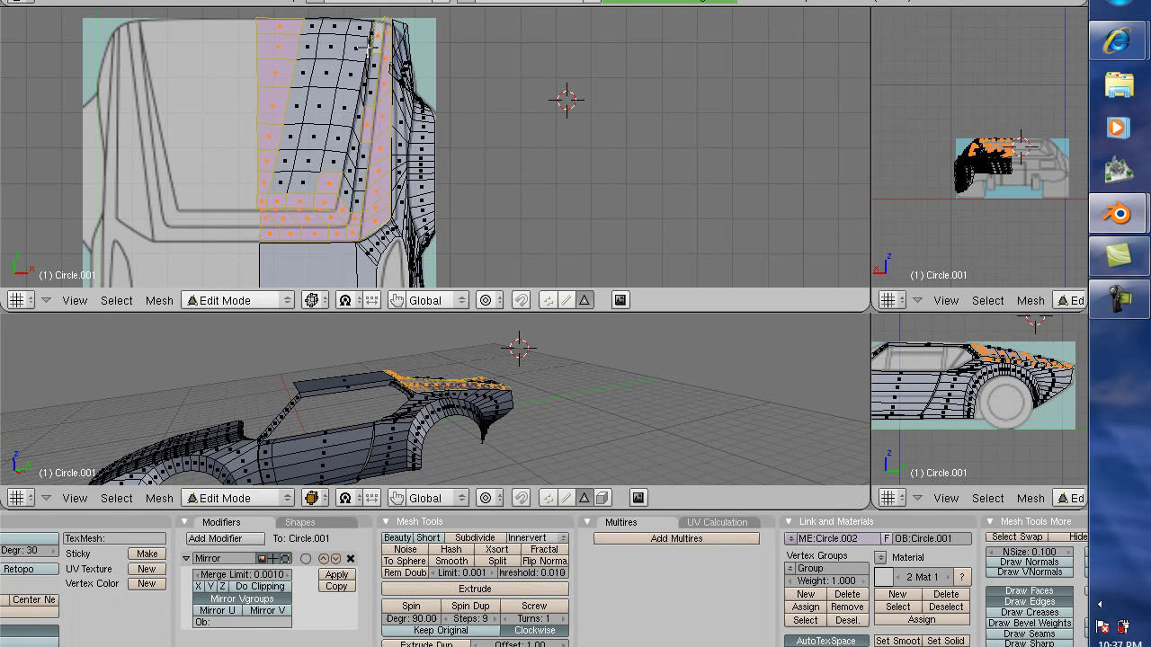
right_click(365, 66, "shift")
right_click(369, 90, "shift")
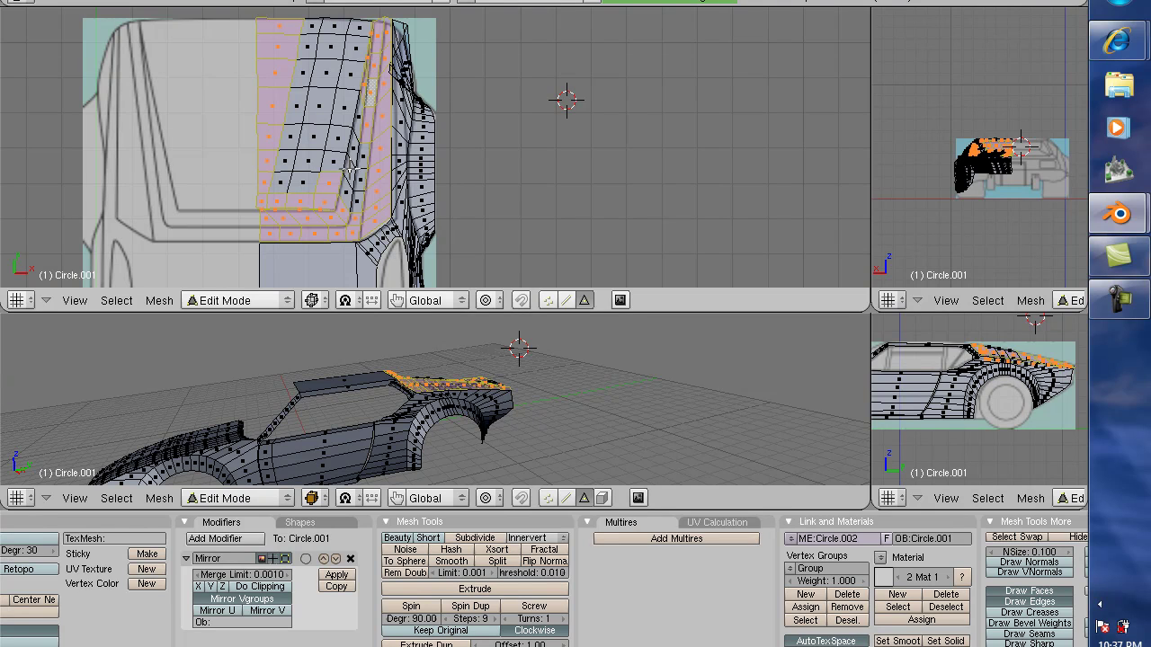
right_click(355, 149, "shift")
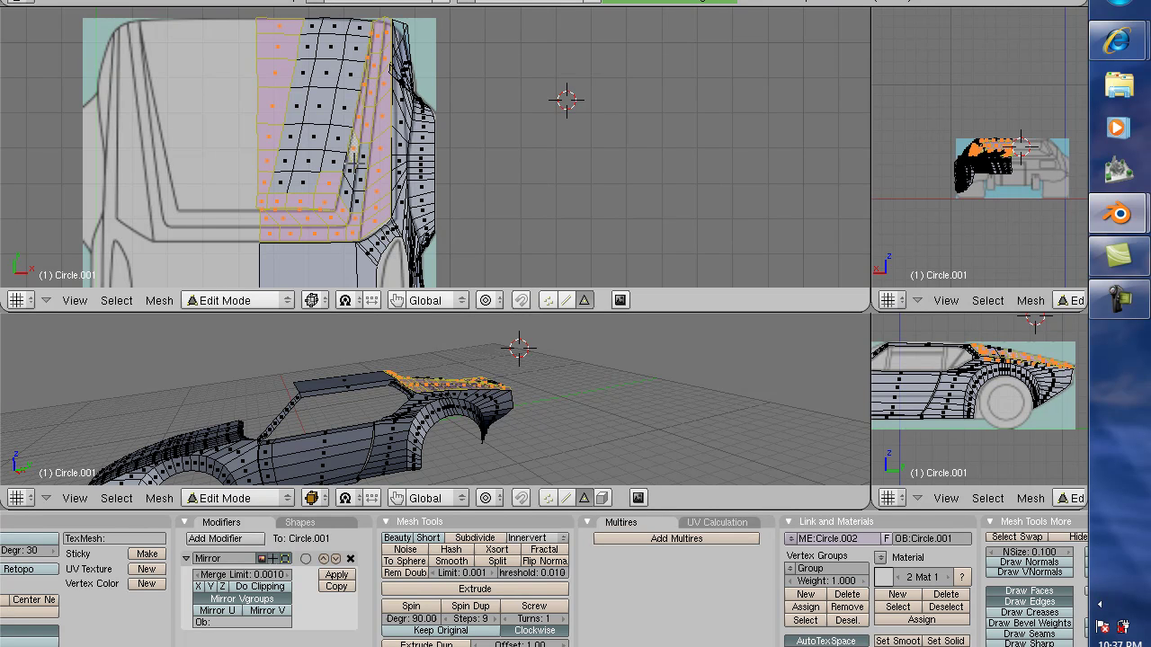
right_click(350, 175, "shift")
right_click(356, 185, "shift")
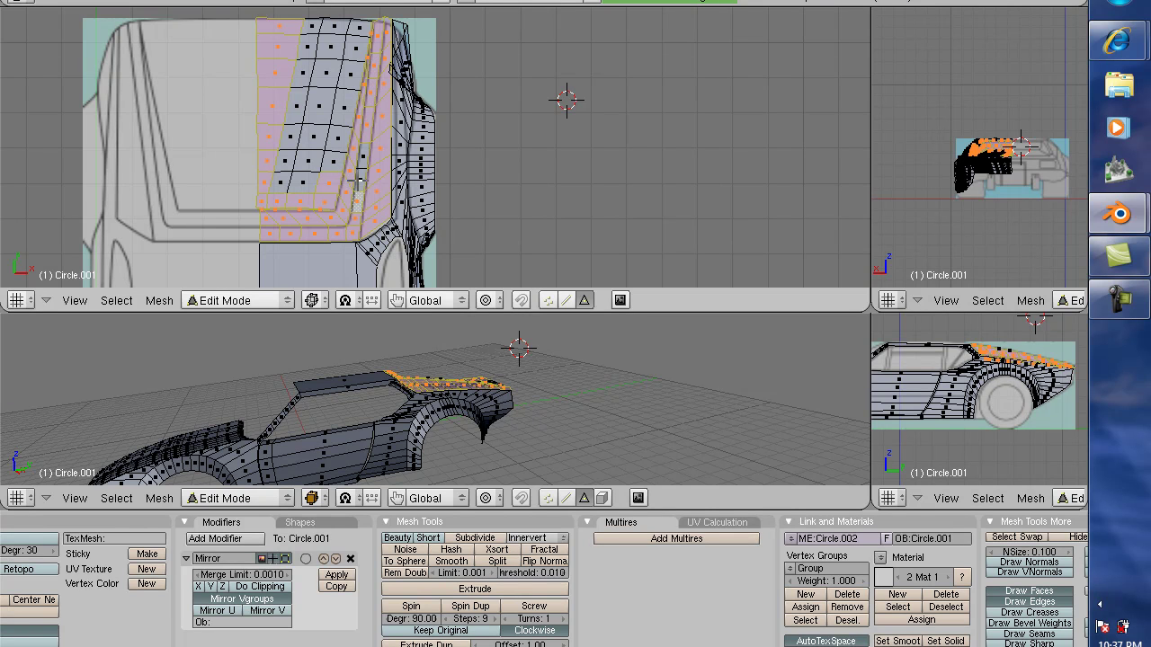
right_click(363, 159, "shift")
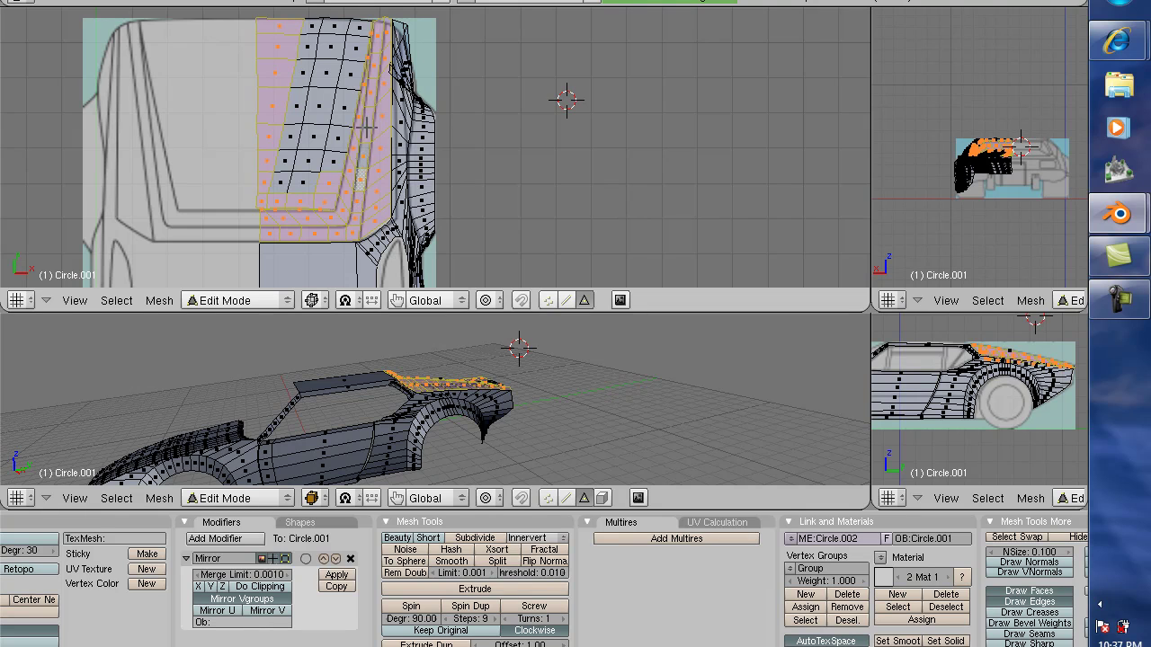
right_click(311, 27, "shift")
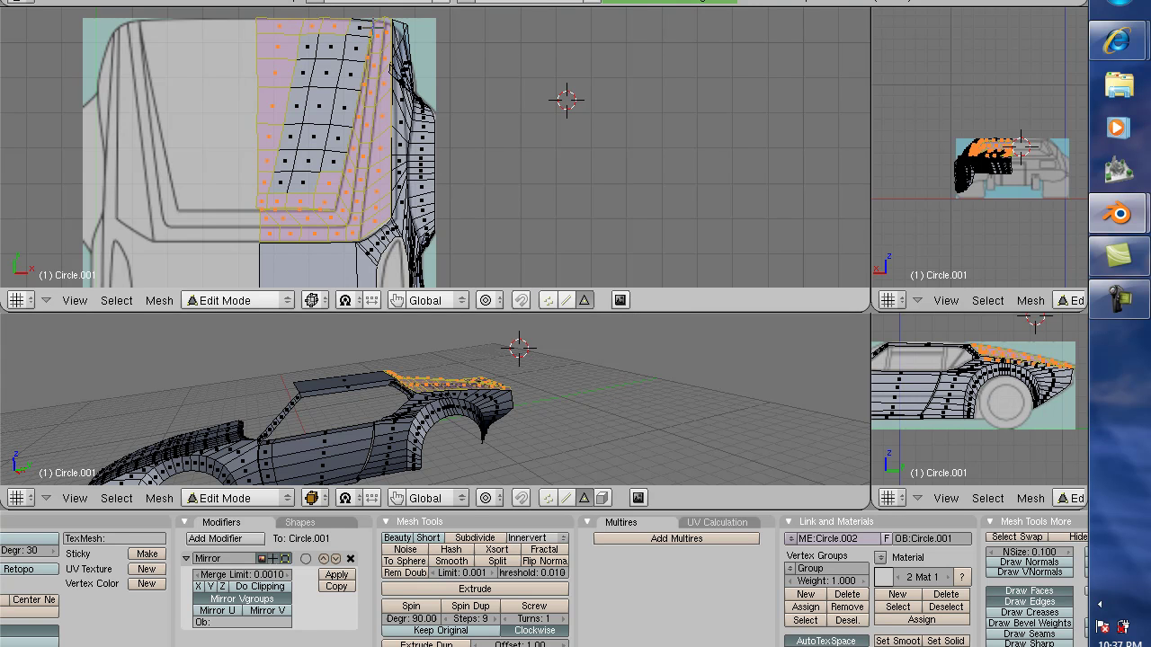
Fill in the remaining unselected interior faces of the engine hatch
right_click(331, 46, "shift")
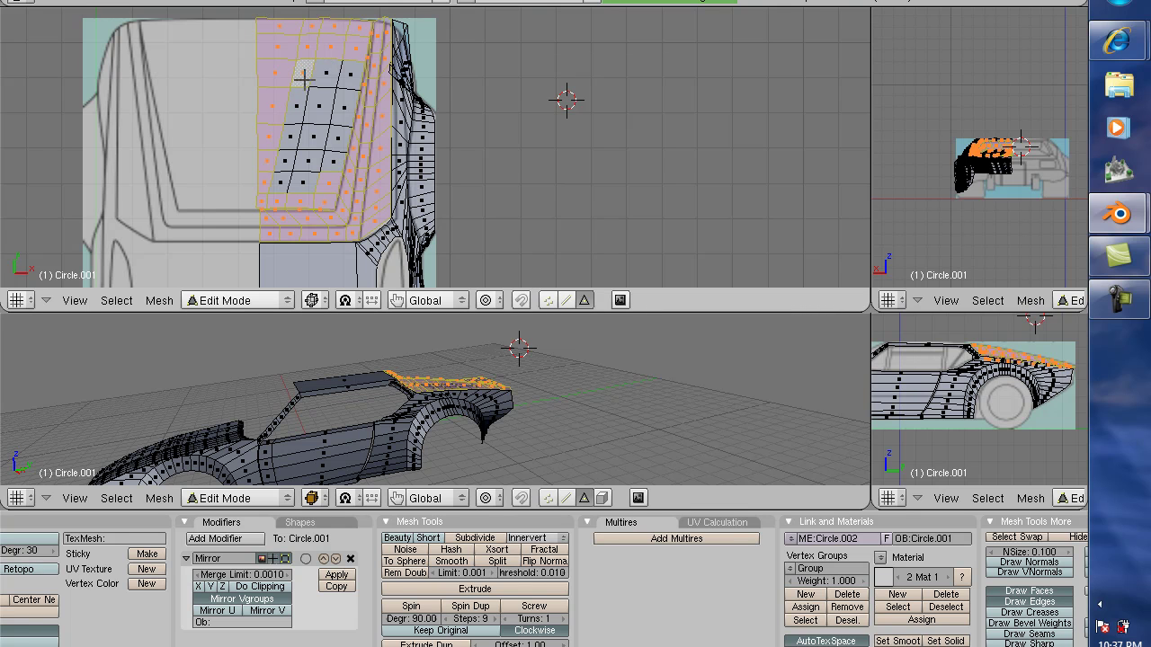
right_click(325, 79, "shift")
right_click(327, 110, "shift")
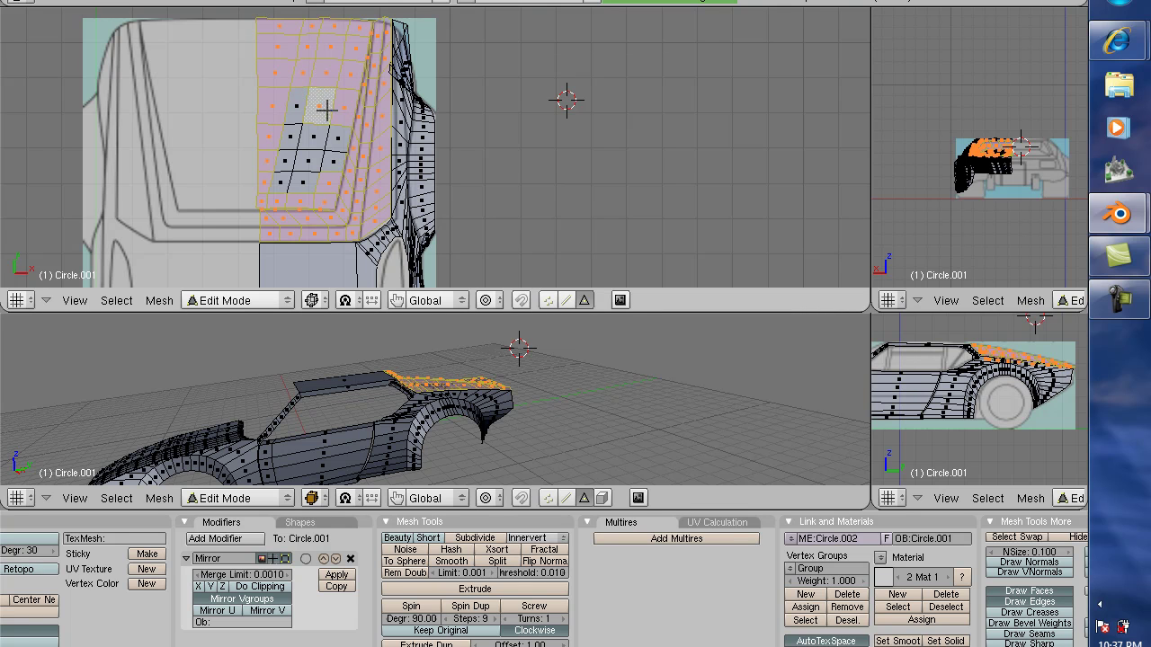
right_click(299, 109, "shift")
right_click(289, 142, "shift")
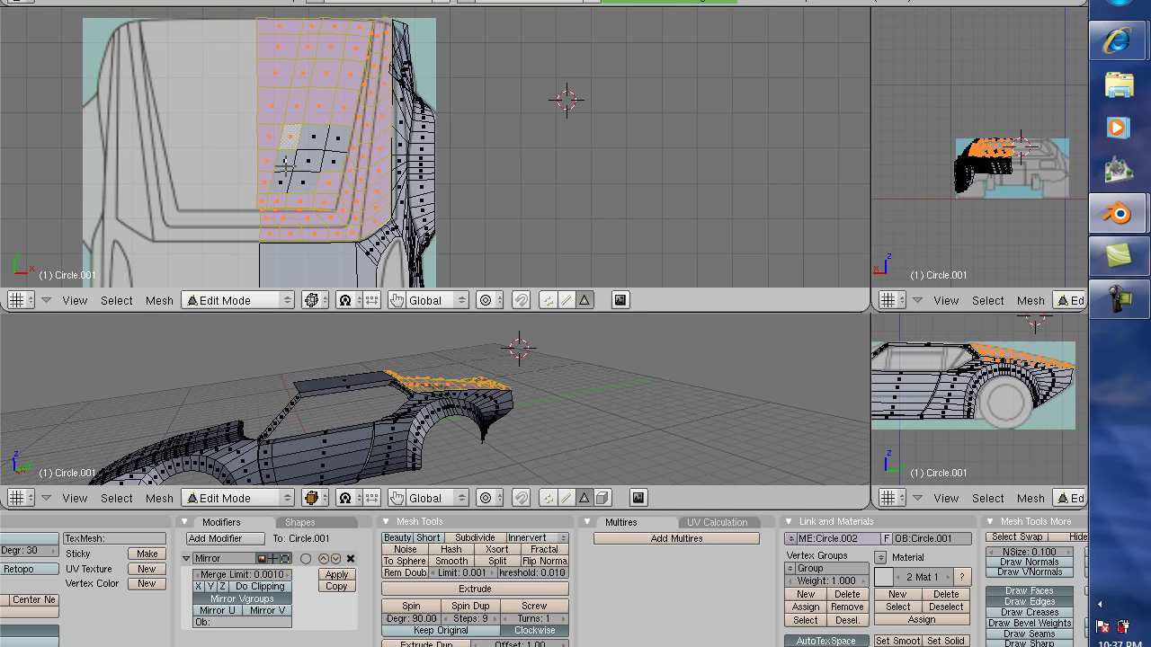
right_click(284, 166, "shift")
right_click(302, 182, "shift")
right_click(315, 162, "shift")
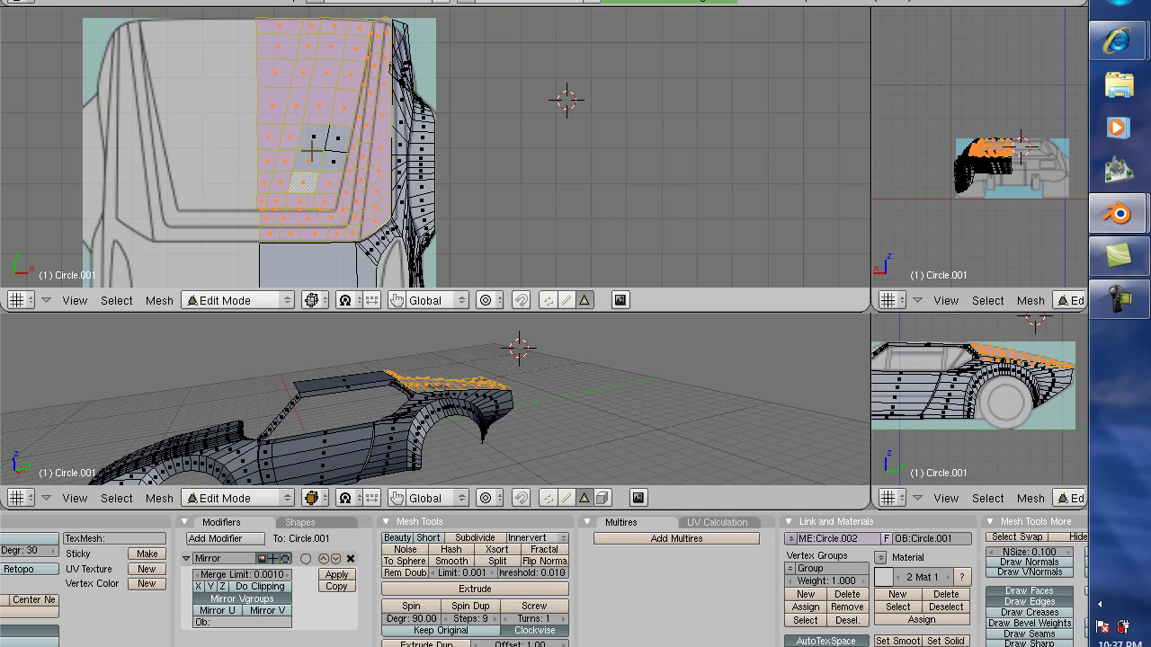
right_click(335, 139, "shift")
right_click(312, 137, "shift")
right_click(333, 162, "shift")
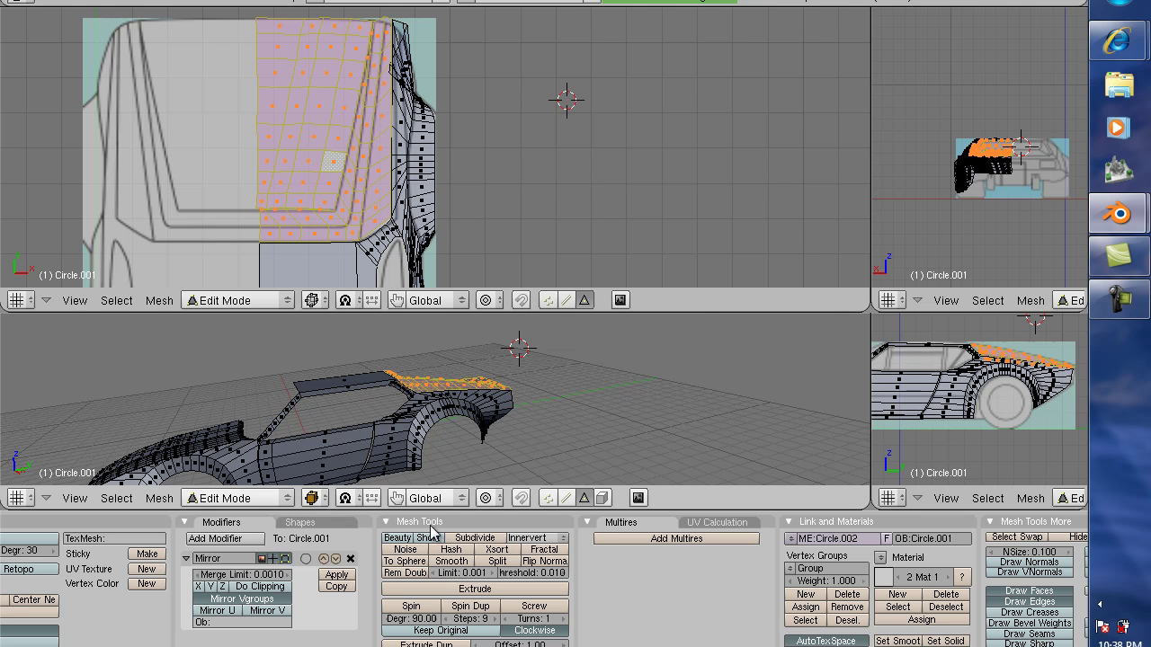
Subdivide the selected hatch faces twice and enlarge the top-right view
left_click(475, 540)
left_click(475, 540)
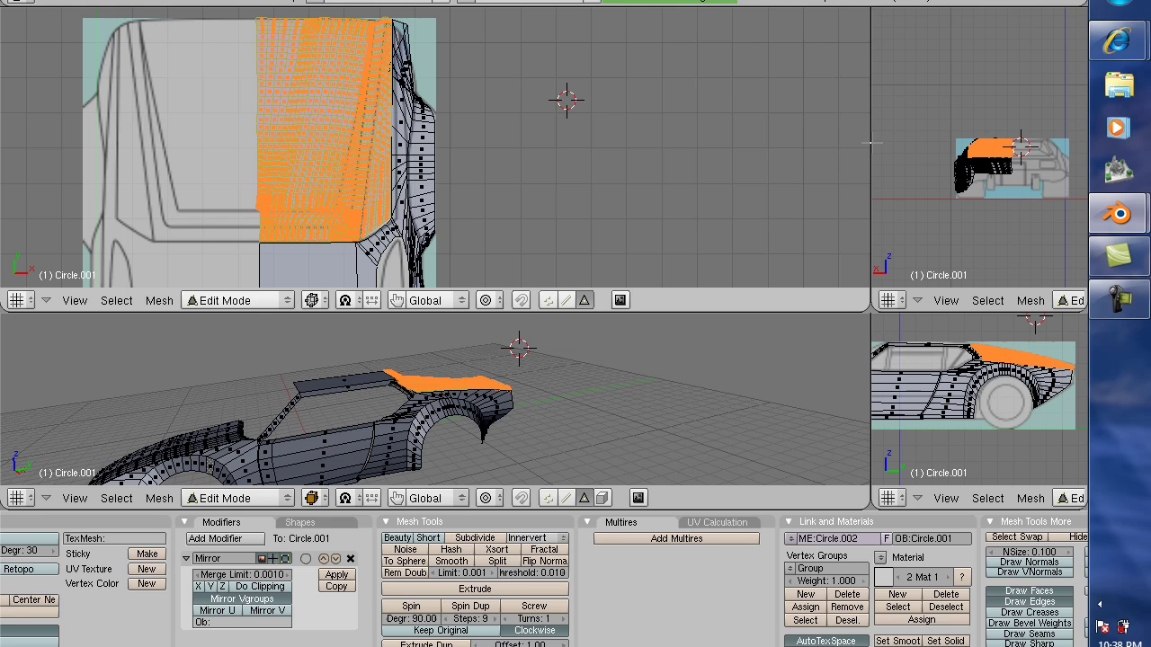
left_click_drag(869, 146, 513, 123)
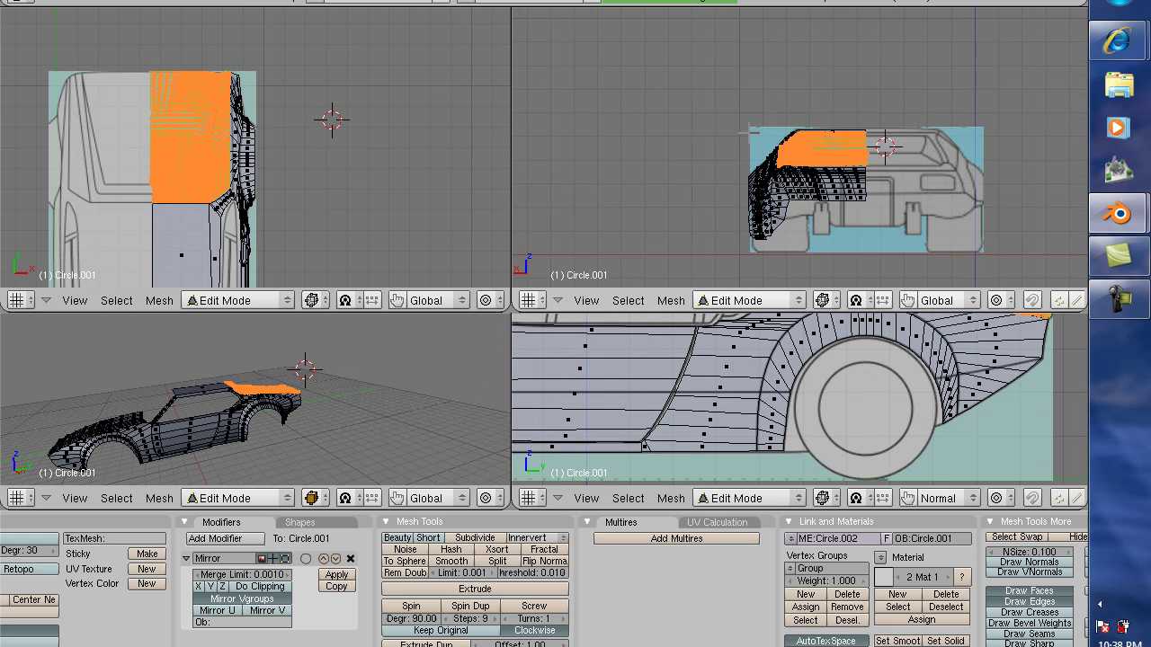
scroll(754, 135, "up", 8)
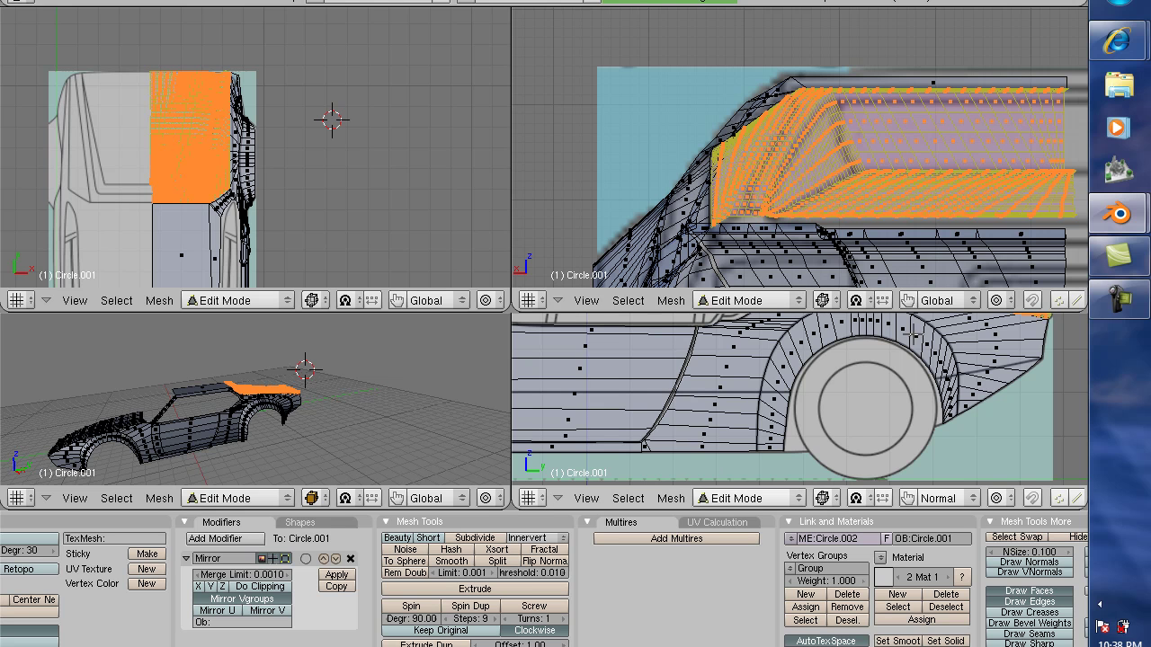
Switch to vertex select, change the Mirror modifier's axis setting, and enter Weight Paint mode
left_click(1058, 302)
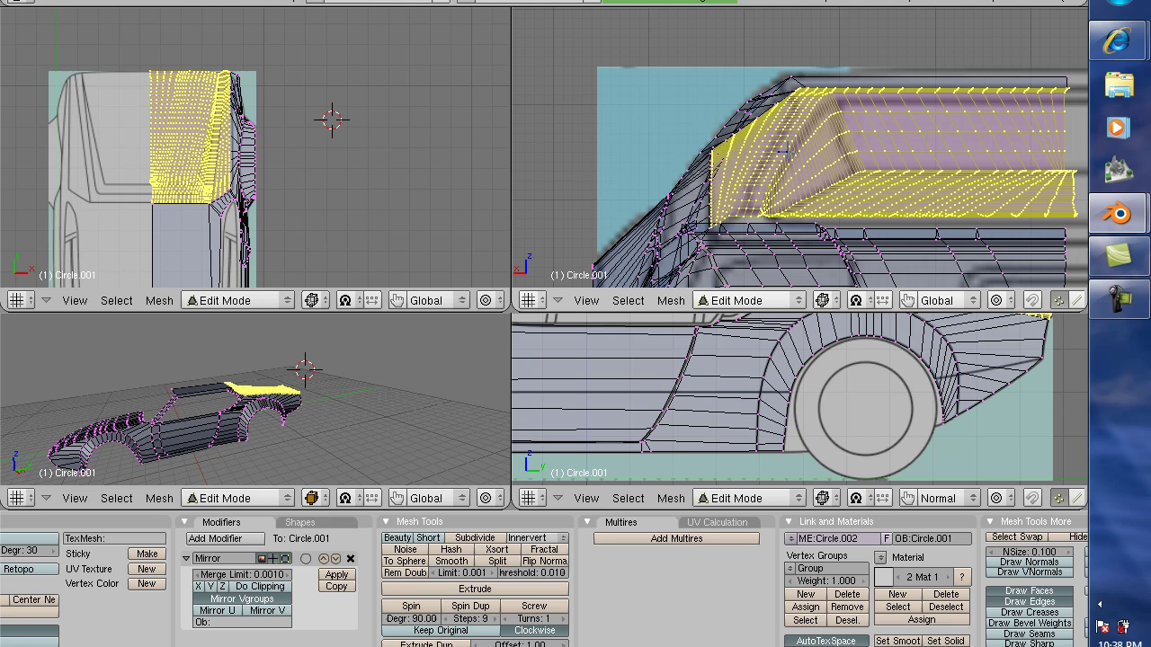
scroll(926, 183, "up", 1)
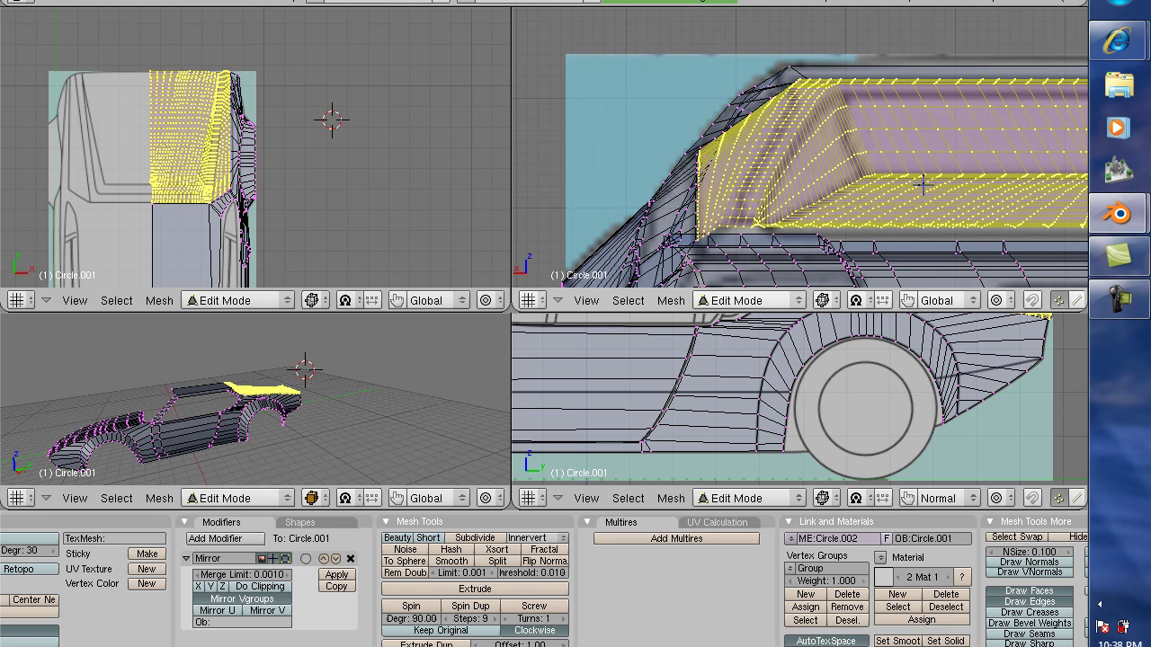
left_click(232, 588)
scroll(418, 282, "down", 3)
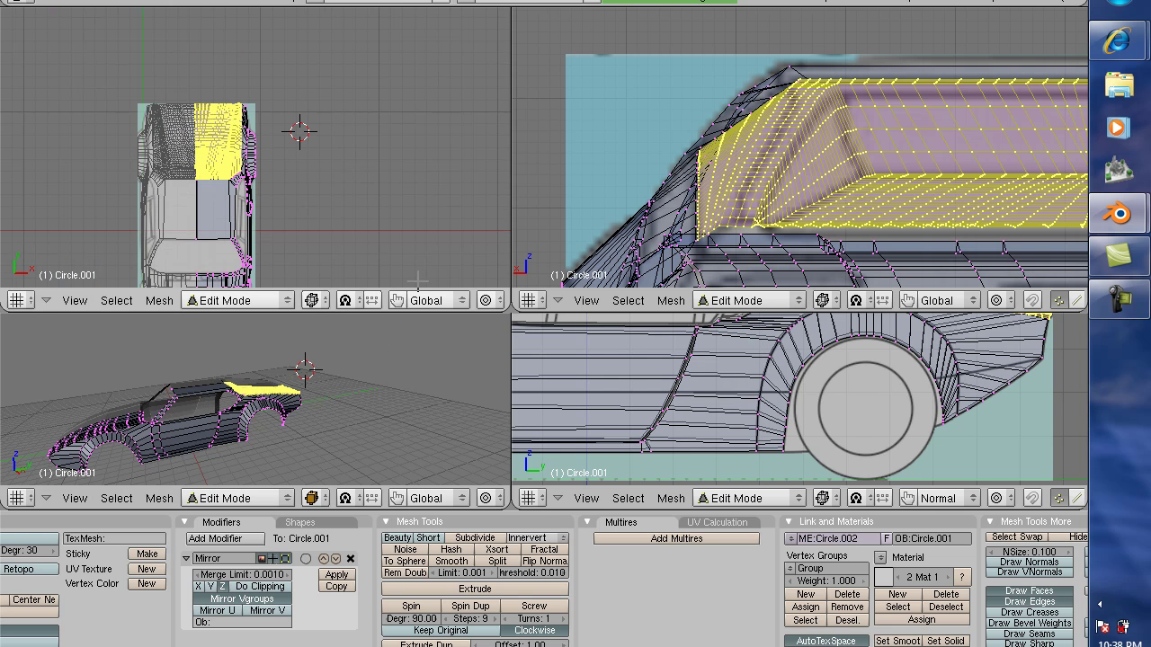
scroll(531, 224, "down", 1)
scroll(546, 228, "down", 3)
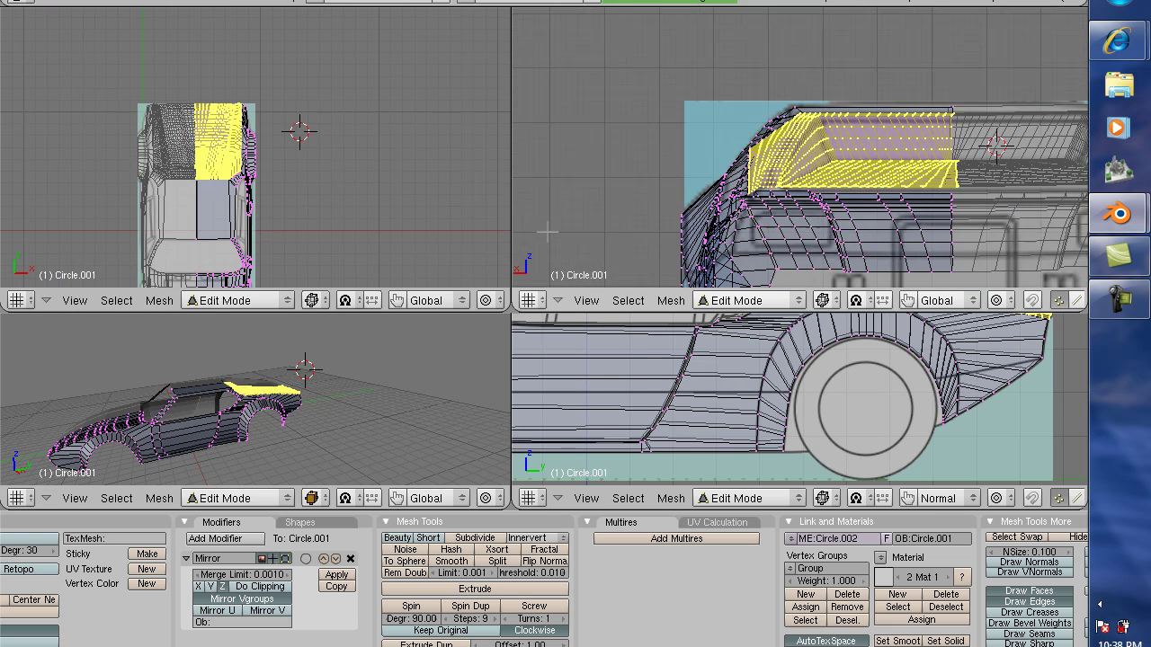
key("ctrl+Tab")
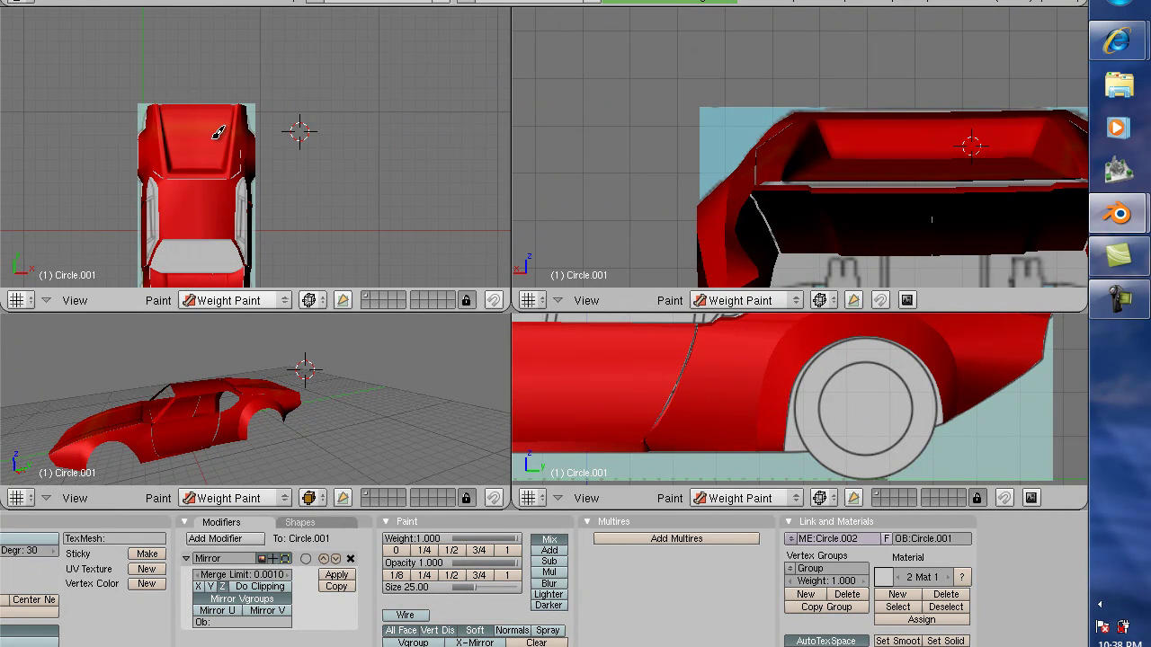
Add a Subsurf modifier beneath the Mirror modifier to smooth the car body
scroll(254, 163, "up", 4)
scroll(139, 157, "down", 1)
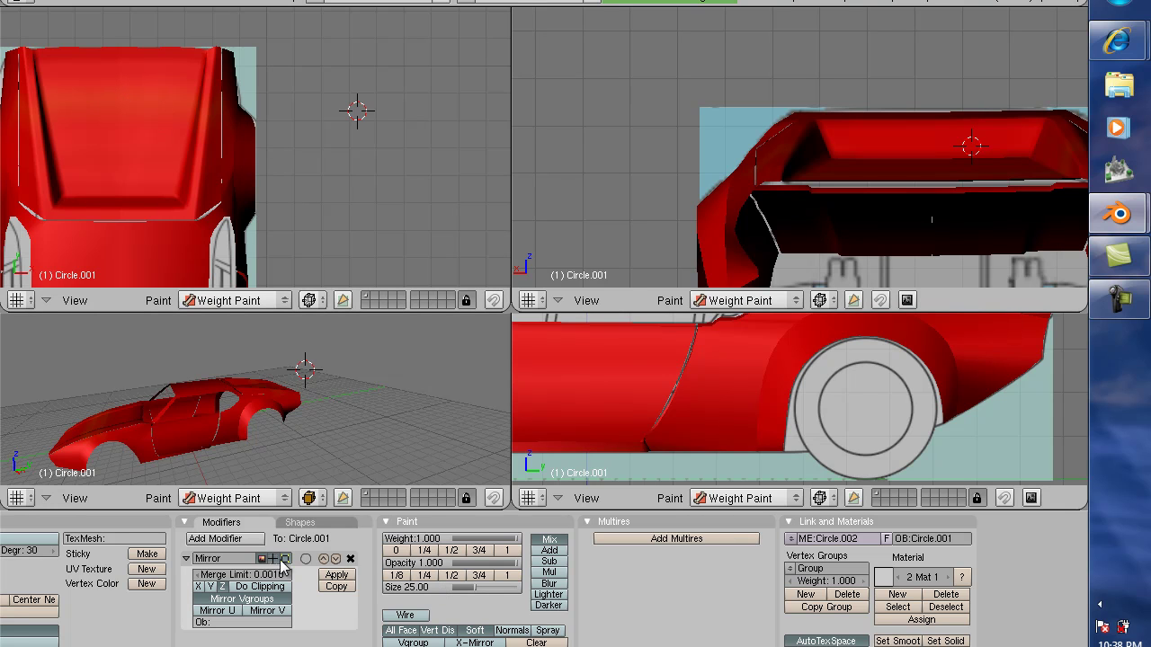
left_click(213, 539)
left_click(210, 293)
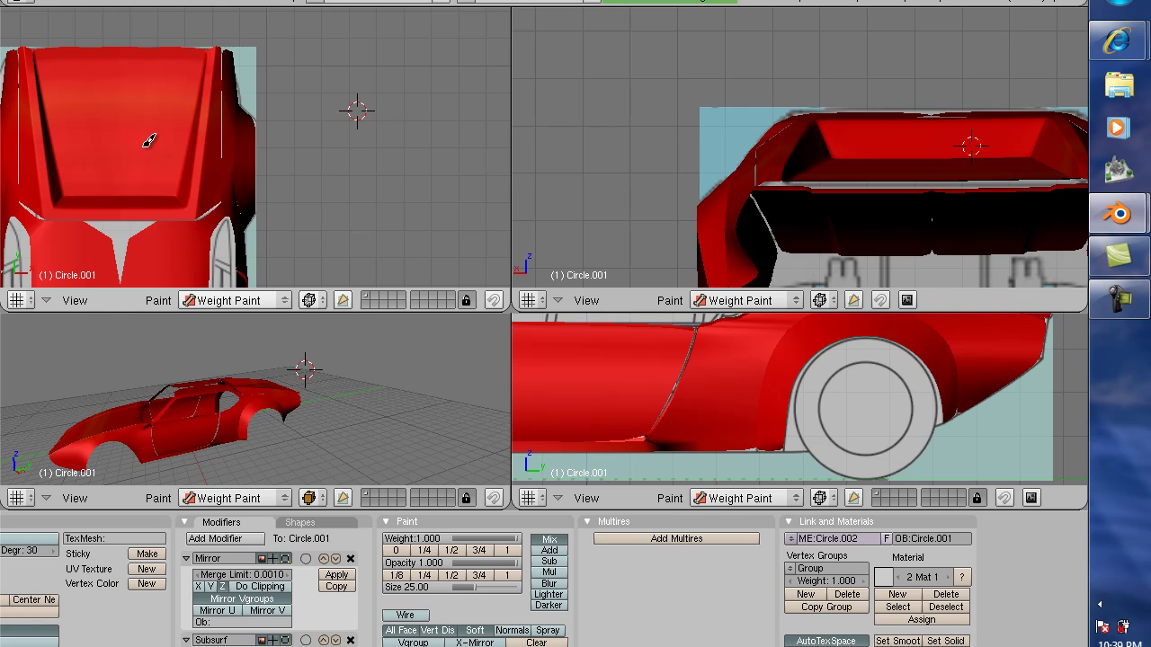
Resize the viewports so the bottom-left perspective view fills most of the screen
scroll(782, 193, "up", 5)
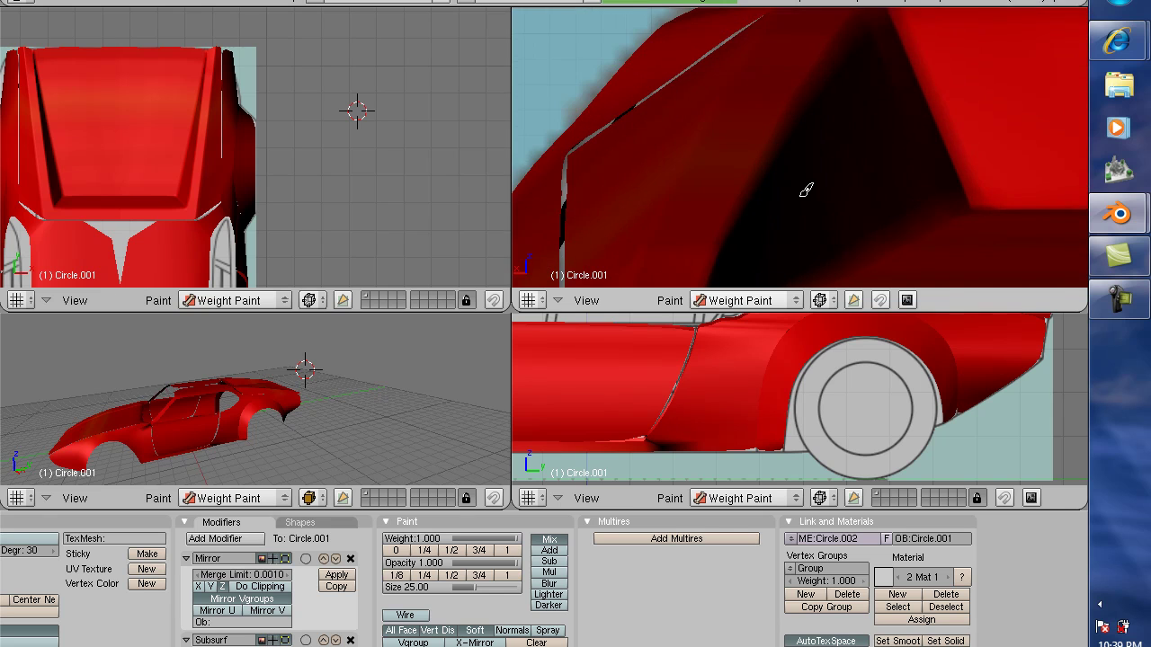
scroll(804, 189, "down", 3)
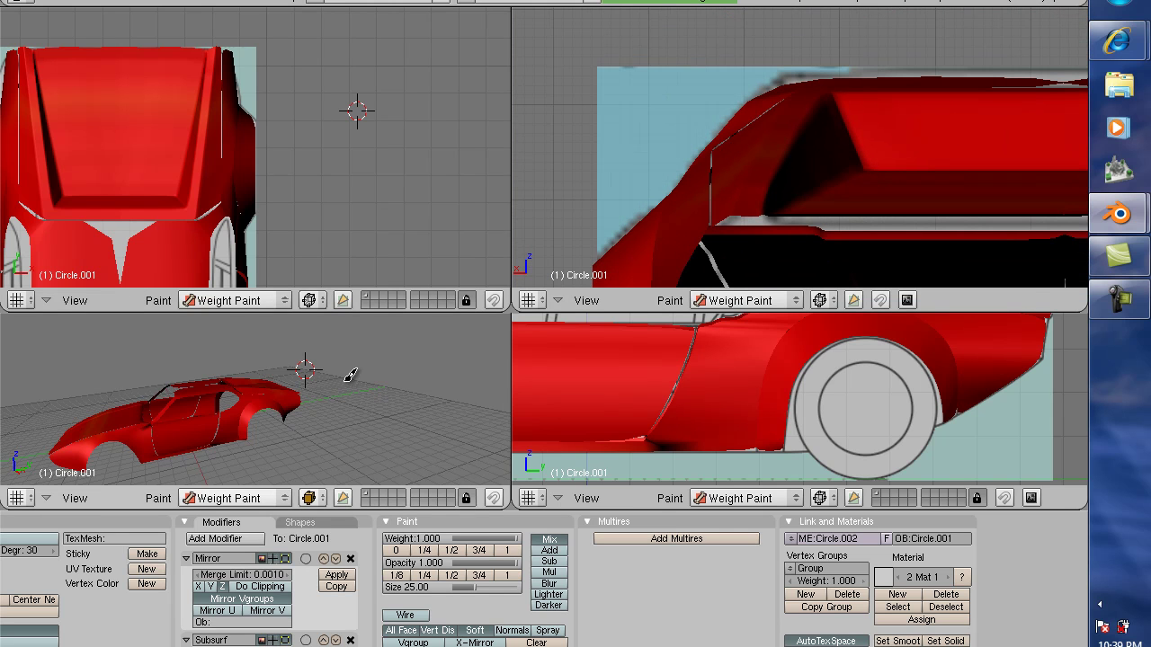
left_click_drag(365, 311, 396, 55)
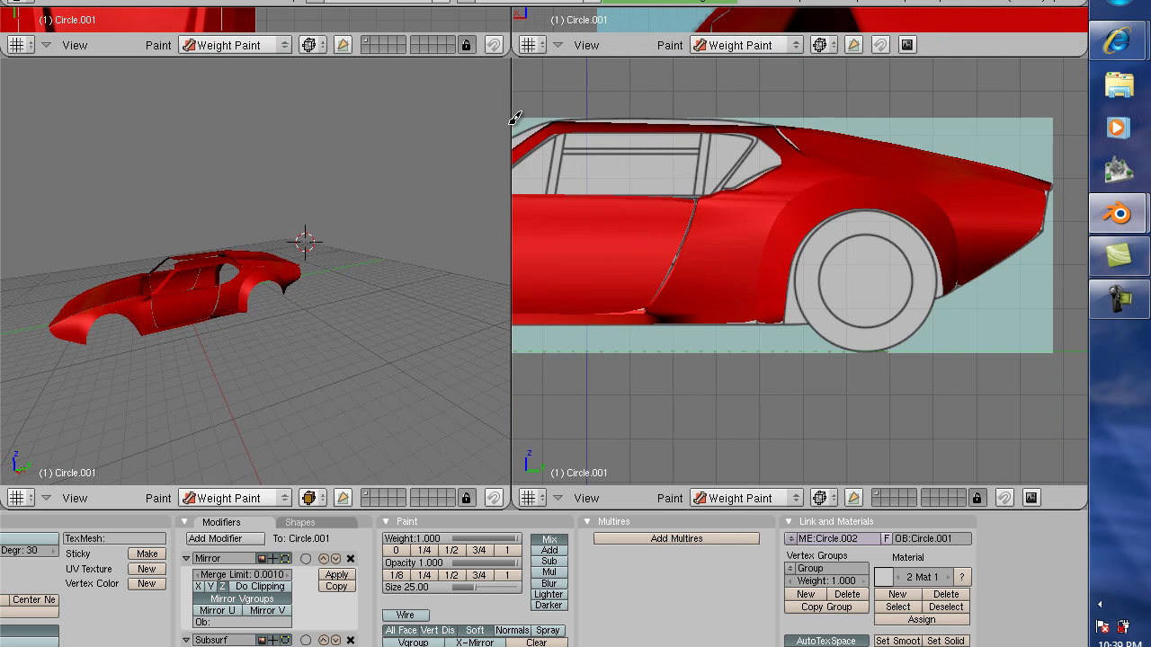
left_click_drag(509, 124, 1013, 130)
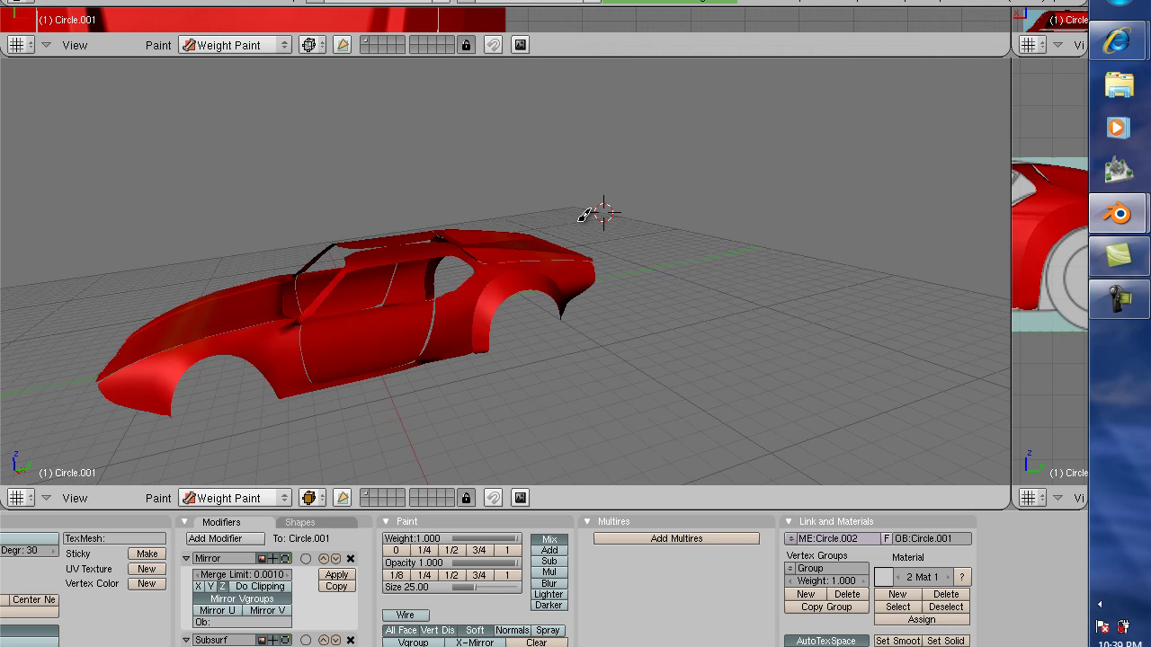
middle_click_drag(635, 262, 344, 383)
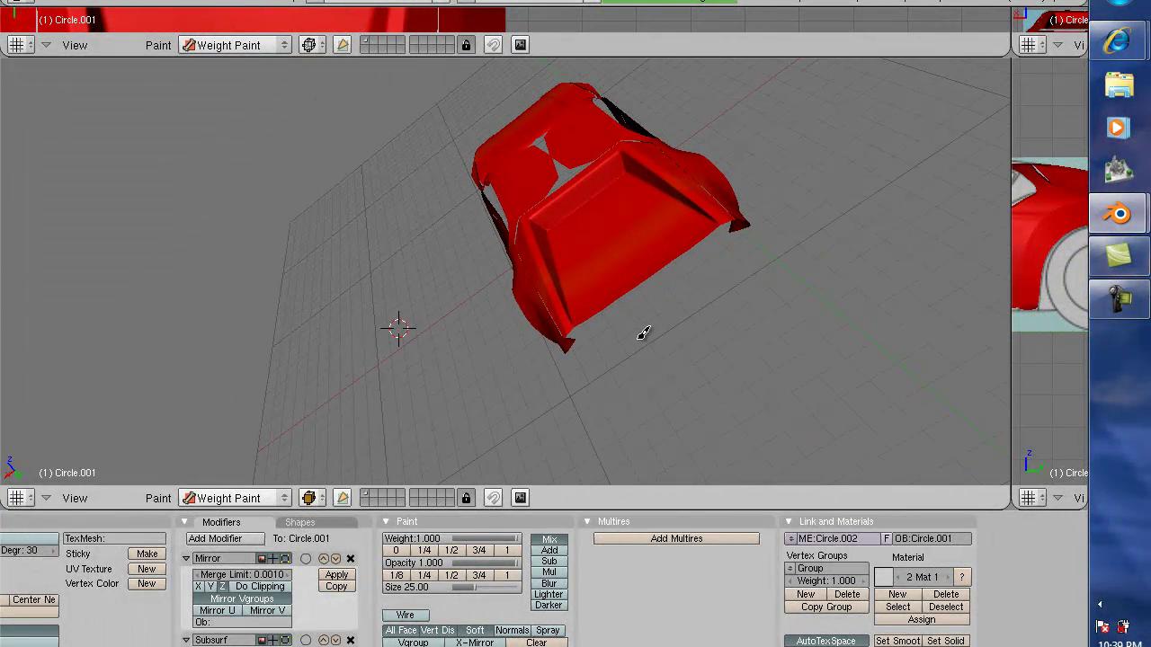
middle_click_drag(812, 159, 809, 218)
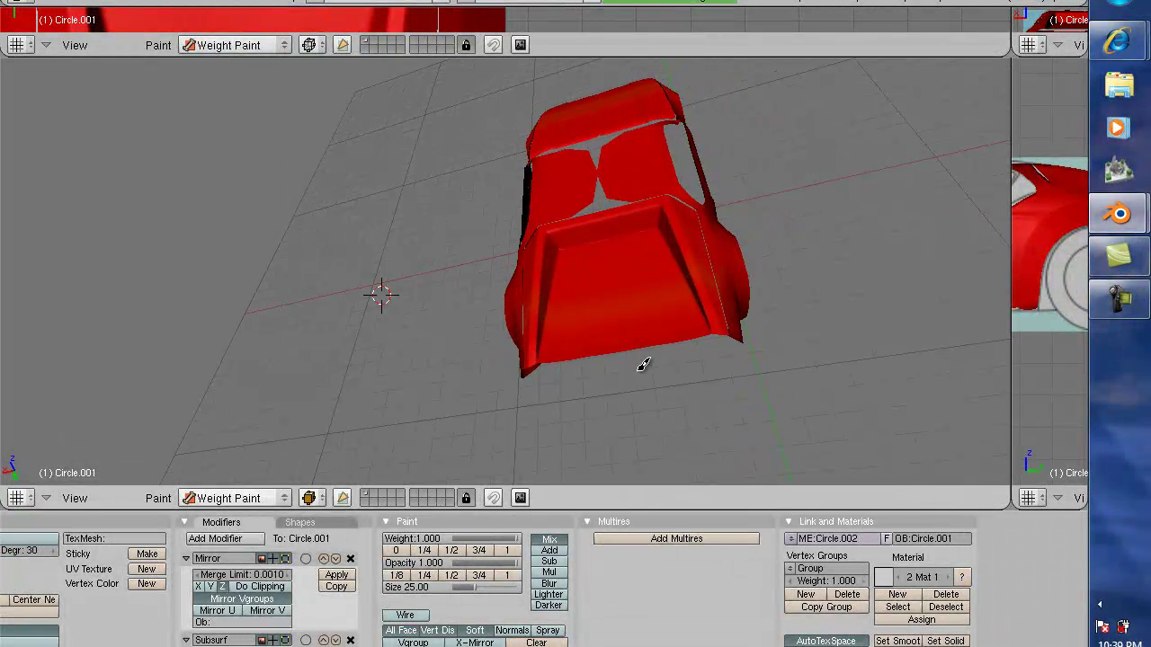
middle_click_drag(581, 383, 563, 301)
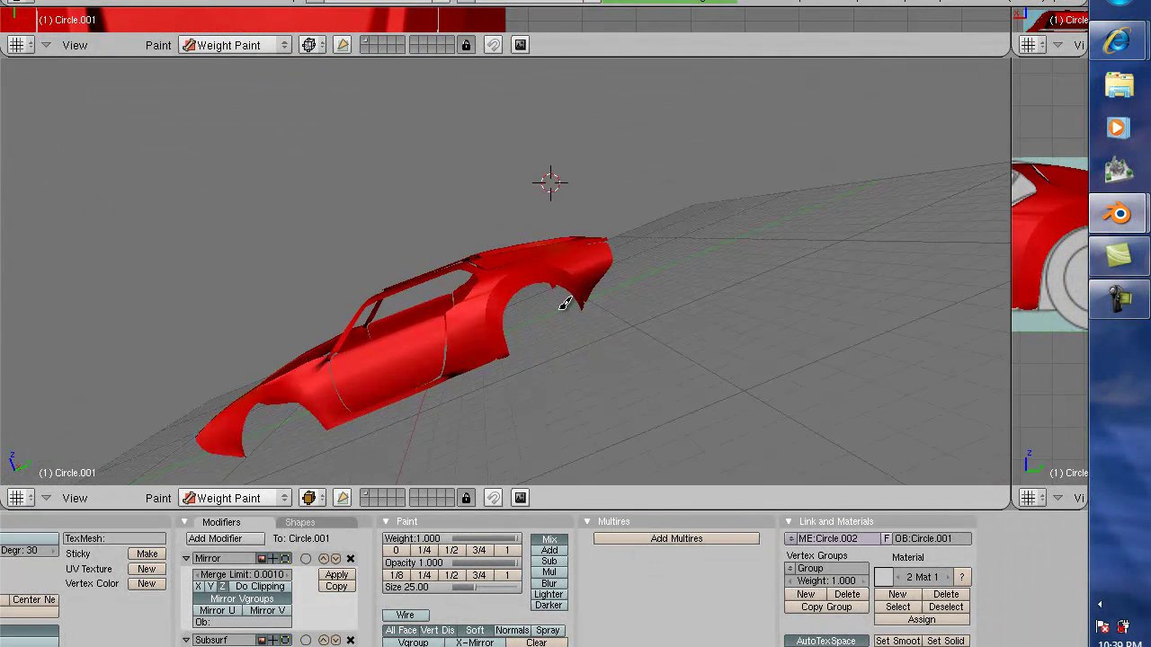
scroll(567, 305, "up", 4)
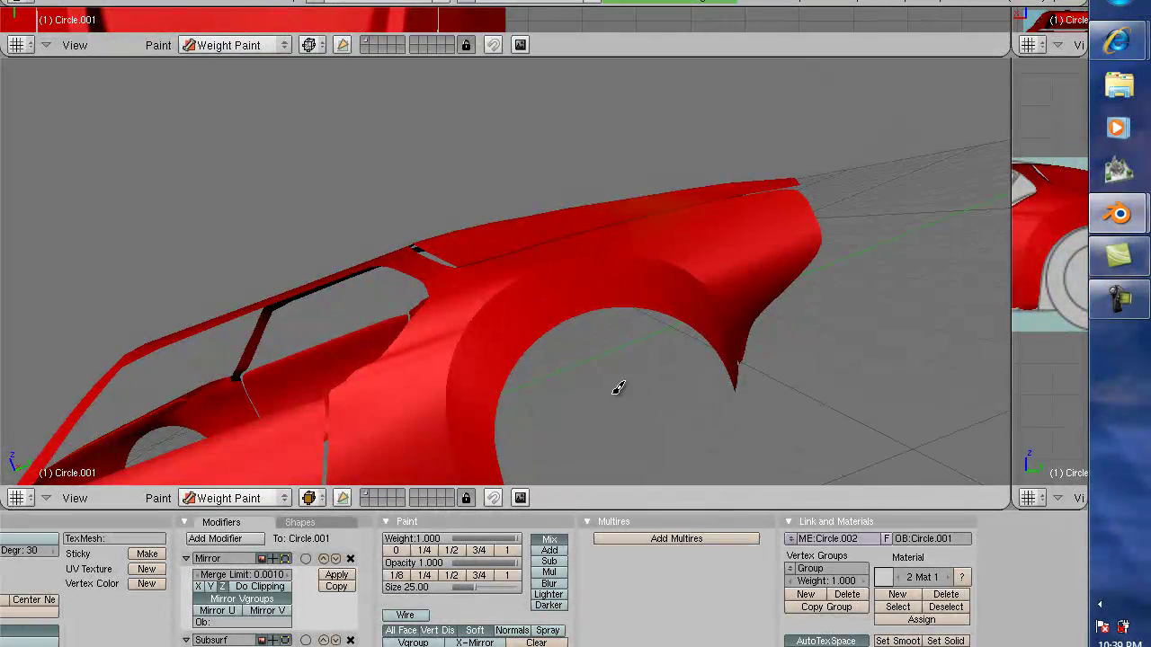
middle_click_drag(620, 387, 571, 373)
scroll(575, 360, "down", 3)
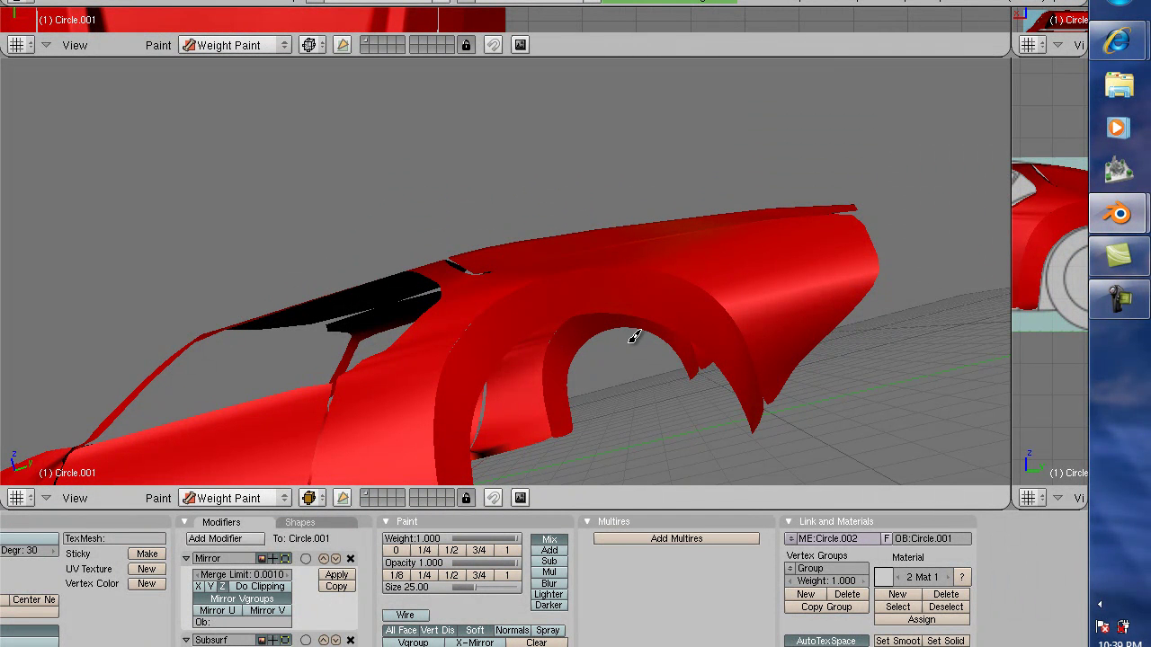
middle_click_drag(651, 169, 562, 228)
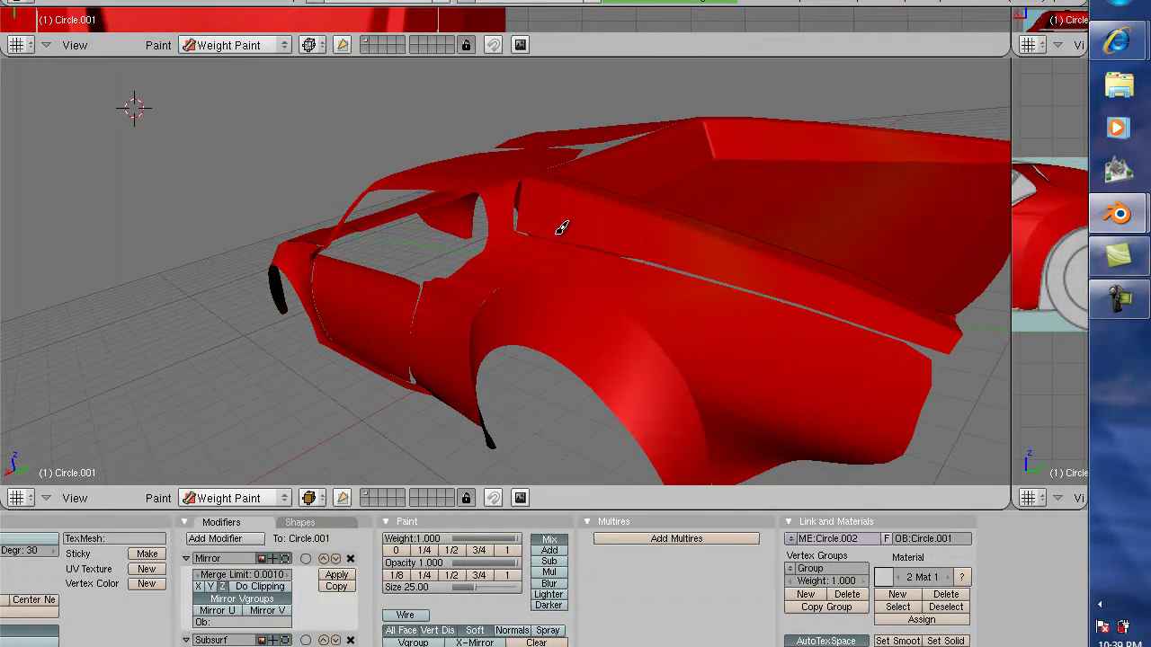
middle_click_drag(722, 256, 722, 252)
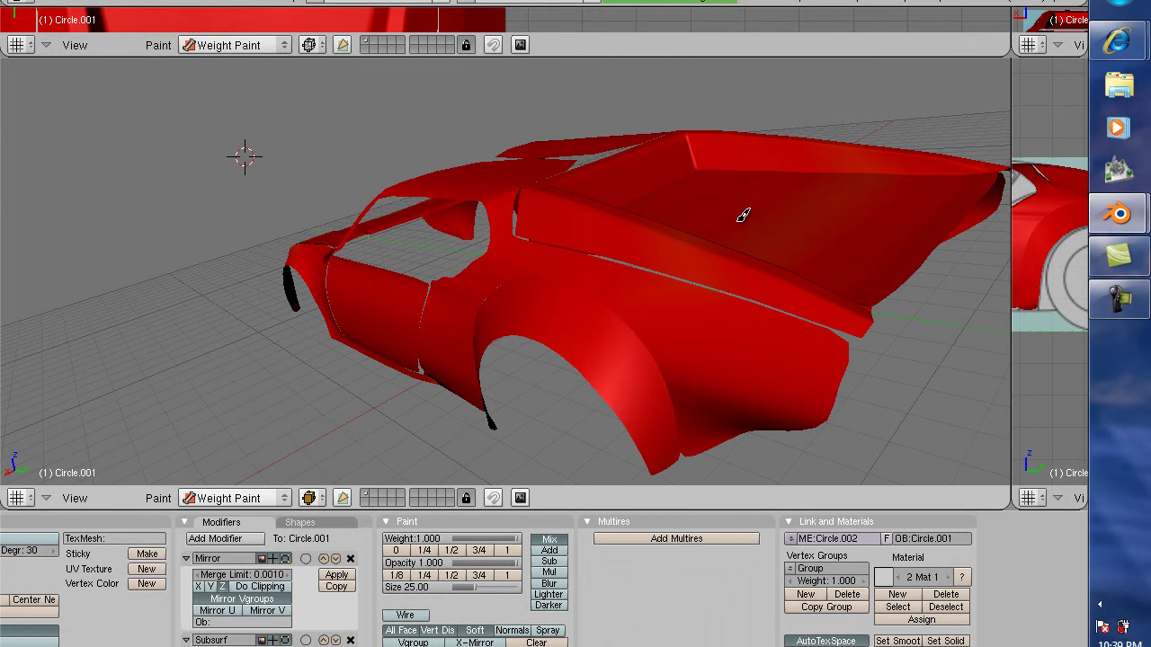
scroll(744, 202, "down", 1)
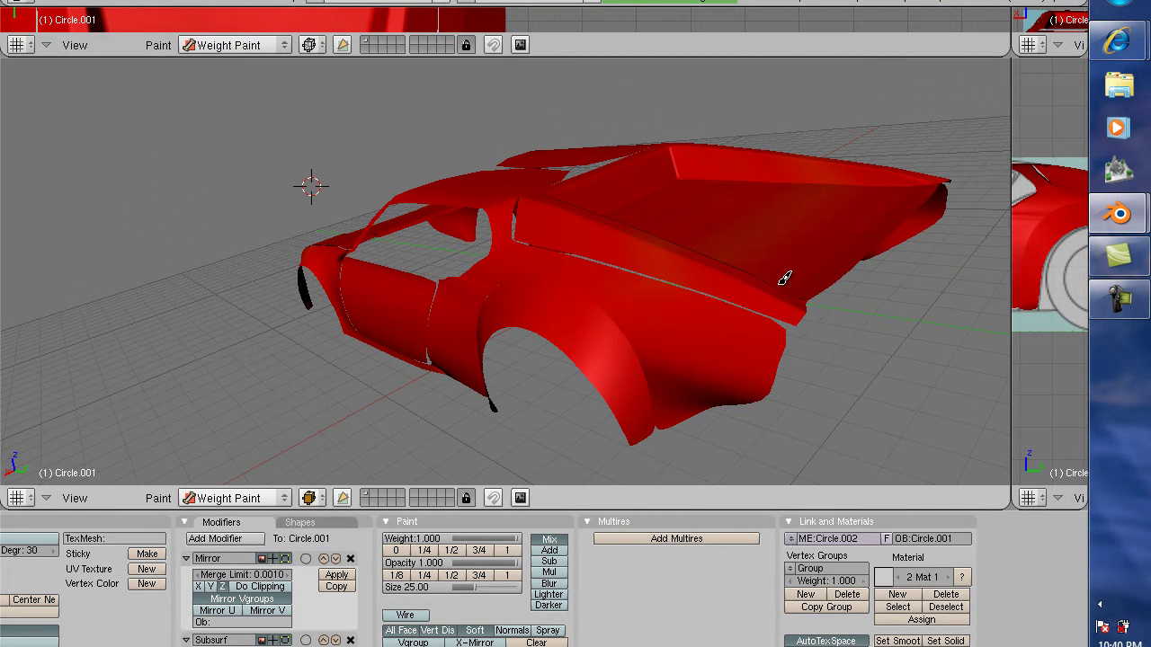
scroll(840, 355, "up", 5)
scroll(842, 353, "down", 3)
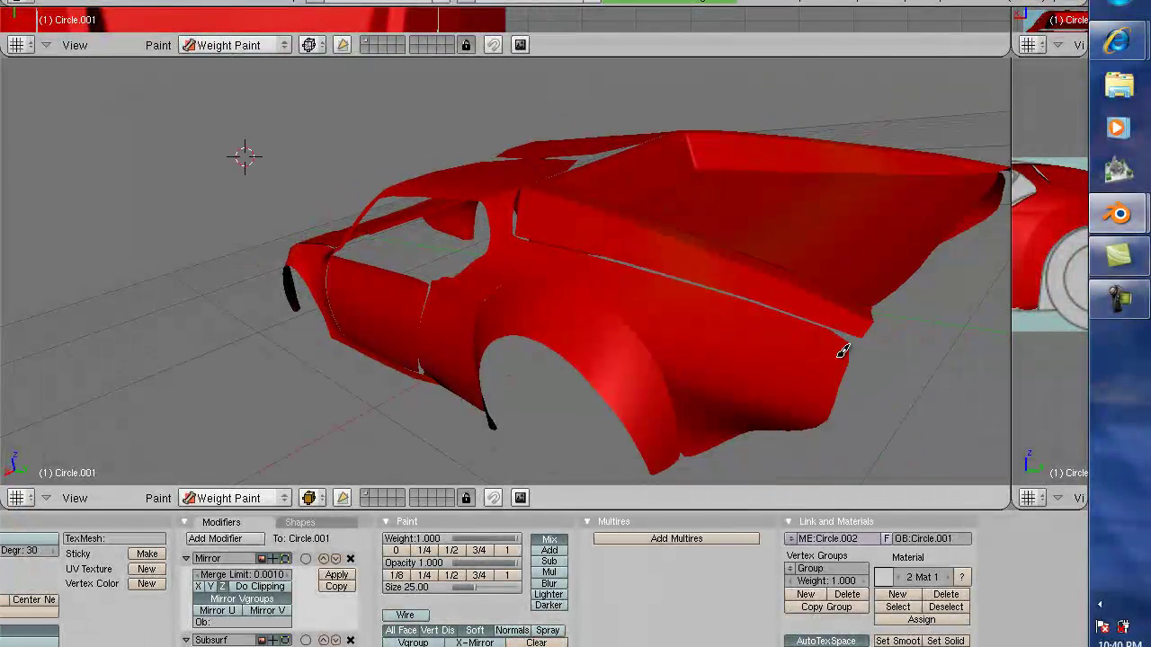
mouse_move(905, 382)
middle_mouse_down()
mouse_move(950, 347)
mouse_move(1010, 396)
middle_mouse_up()
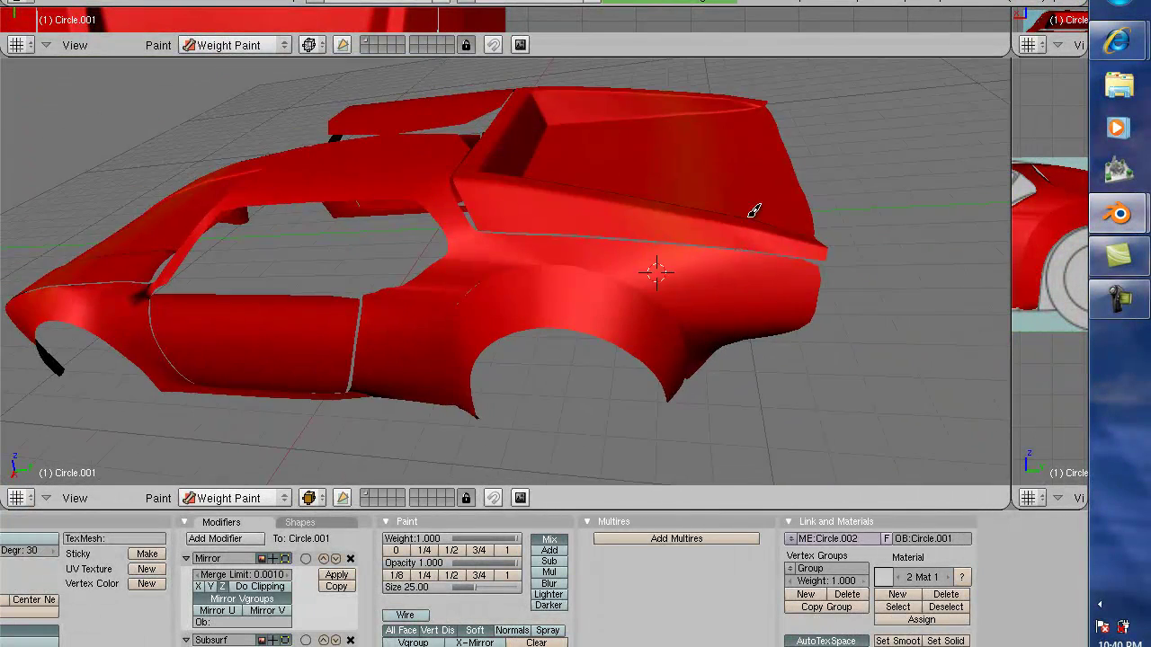
middle_click_drag(622, 154, 462, 215)
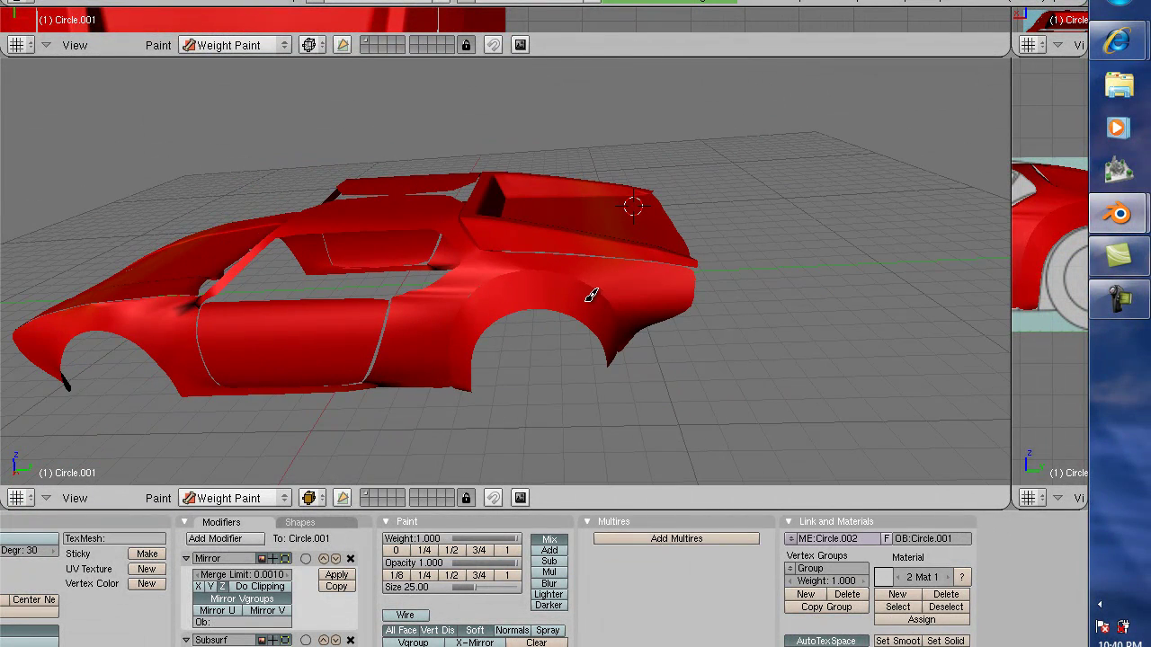
Return the car body to Edit Mode and orbit around it to inspect the subdivided hatch faces
key("Tab")
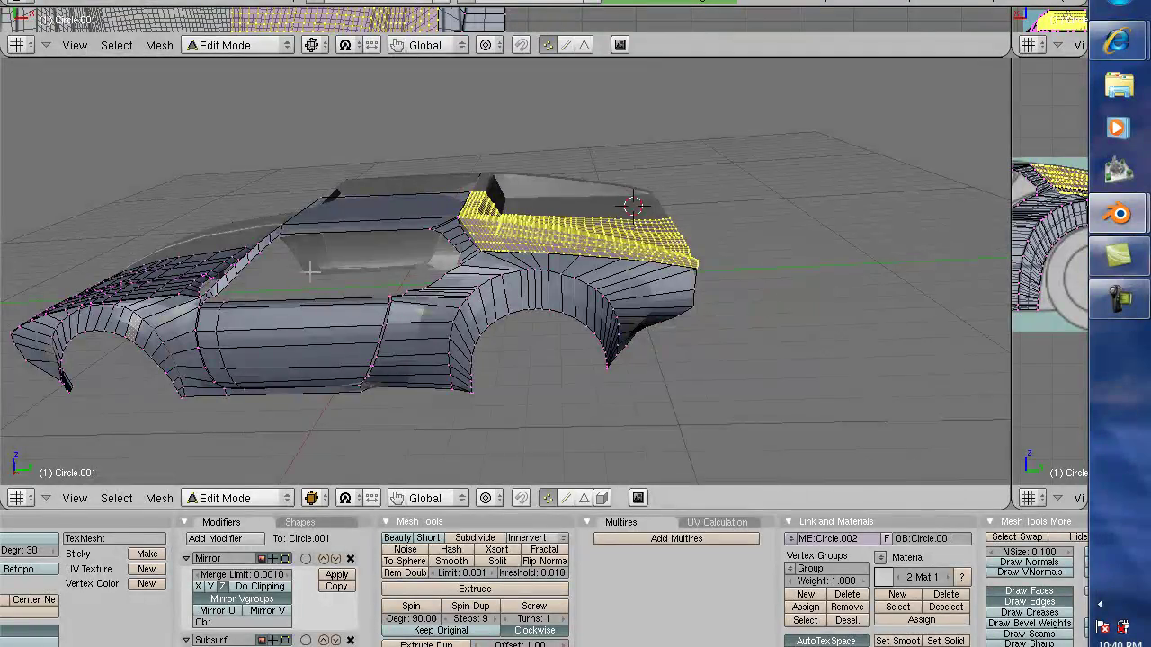
scroll(302, 281, "up", 5)
middle_click_drag(310, 273, 292, 251)
scroll(288, 258, "up", 3)
scroll(288, 258, "down", 4)
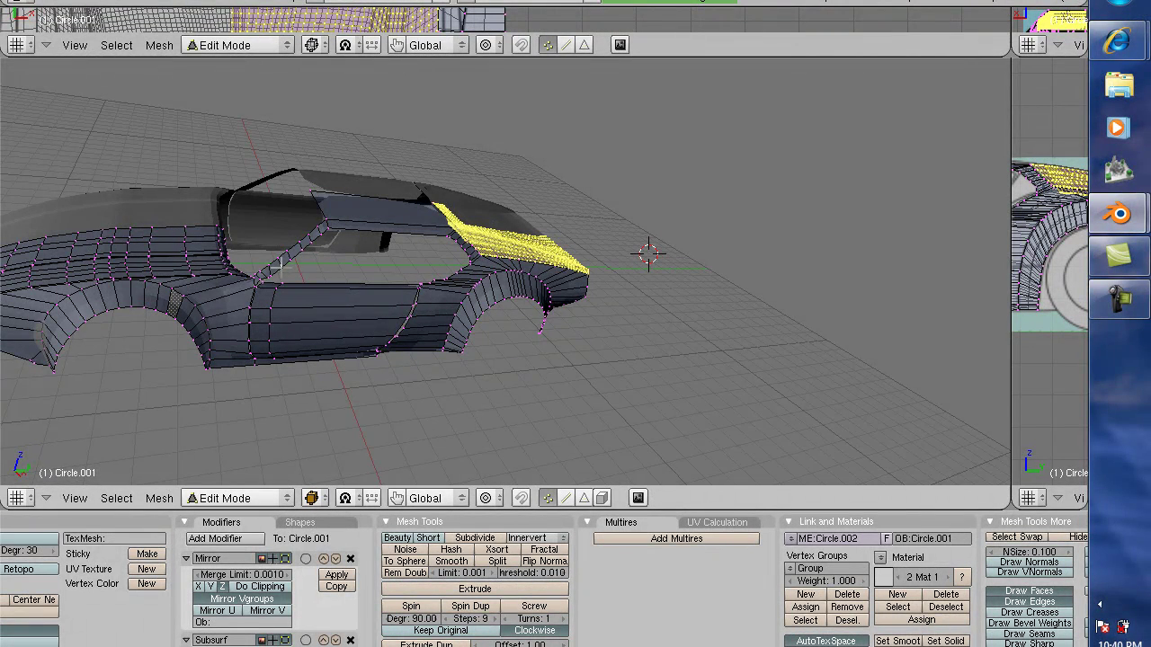
middle_click_drag(338, 211, 298, 223)
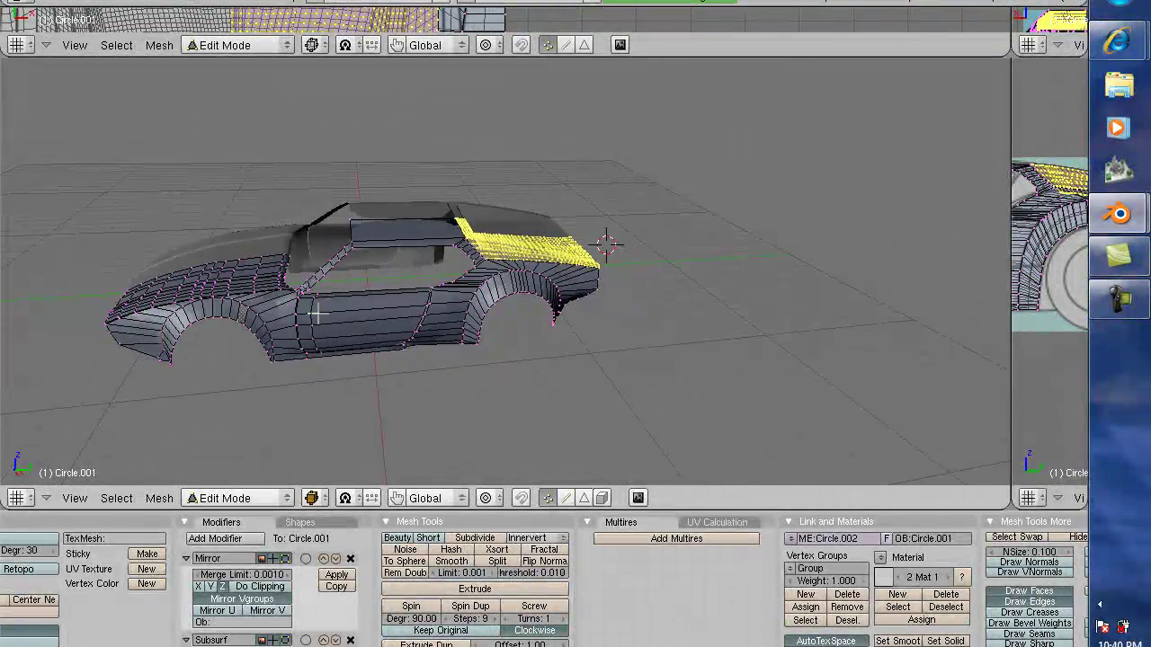
middle_click_drag(318, 313, 367, 186)
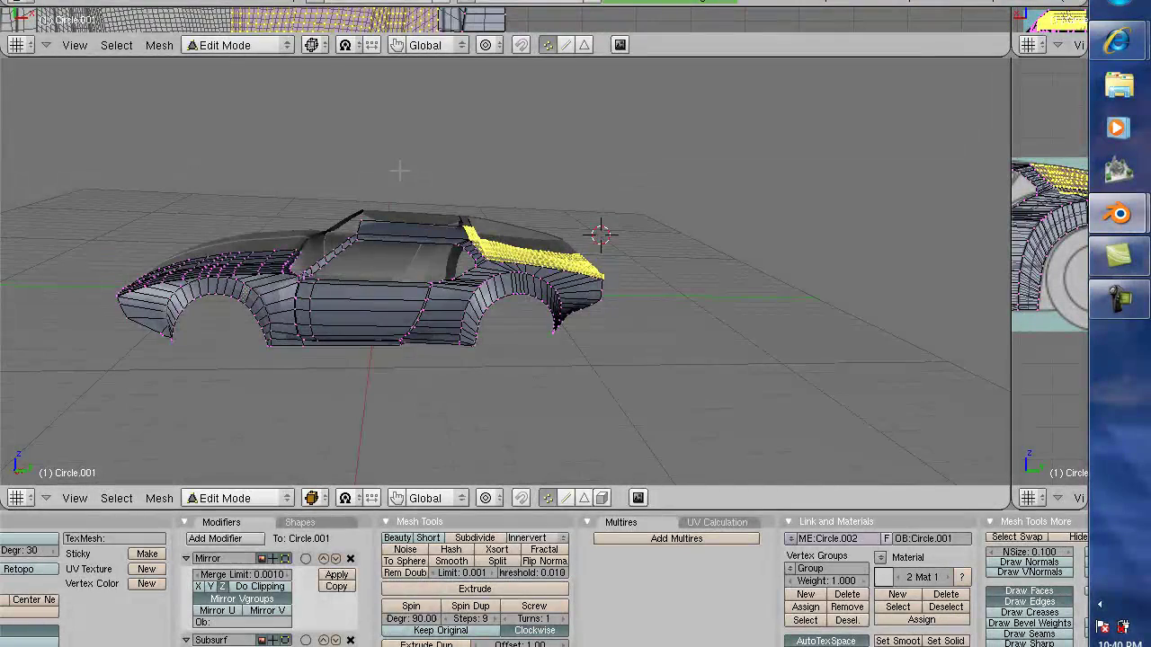
key("ctrl+Tab")
key("ctrl+Tab")
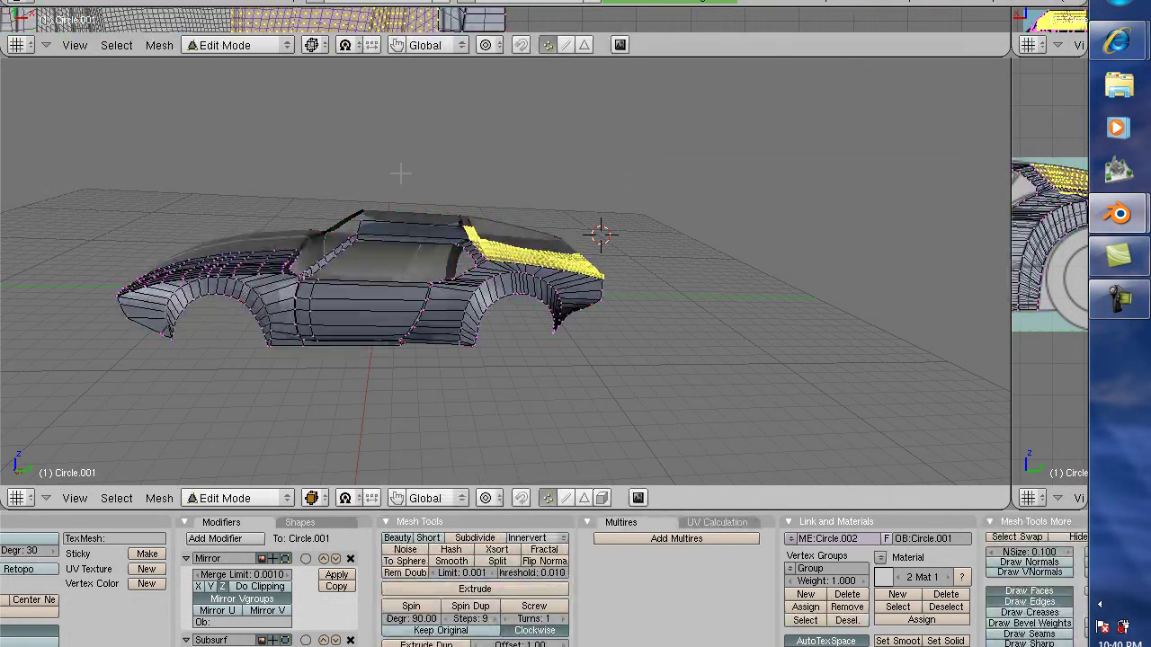